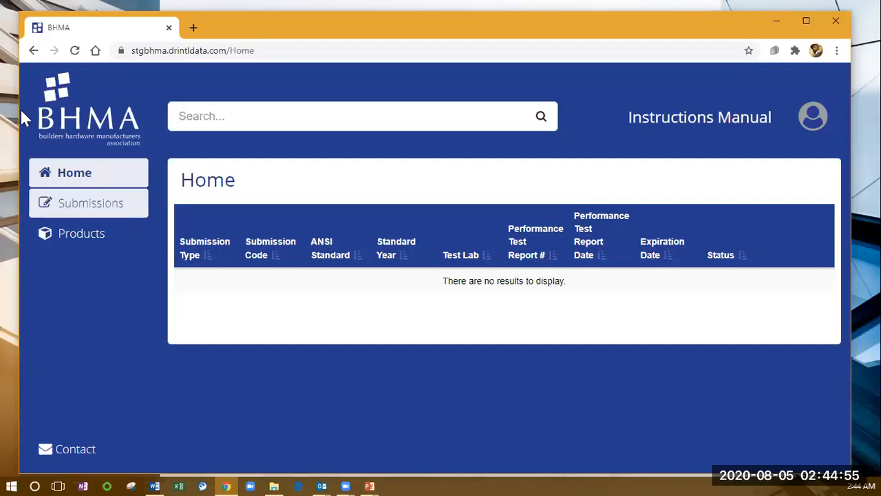
Step: Start a new submission from the Submissions list and set its submission type to New Certification
{"action": "left_click", "coordinate": [78, 209]}
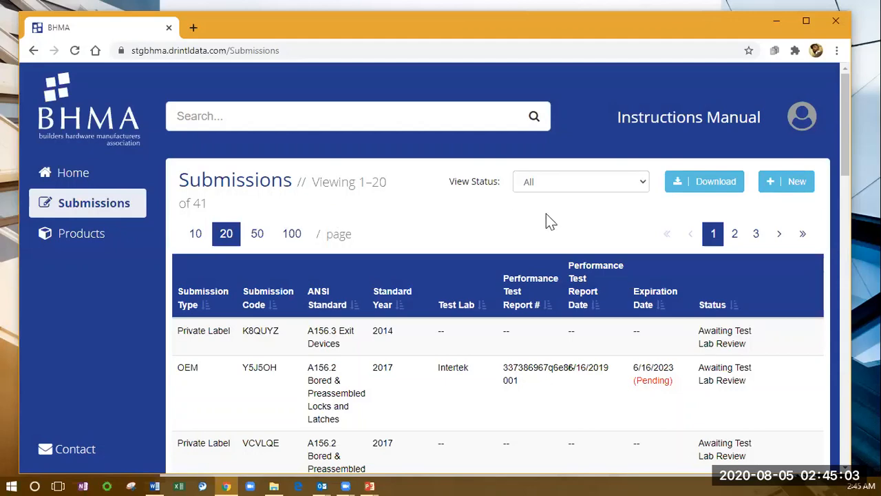
{"action": "left_click", "coordinate": [781, 185]}
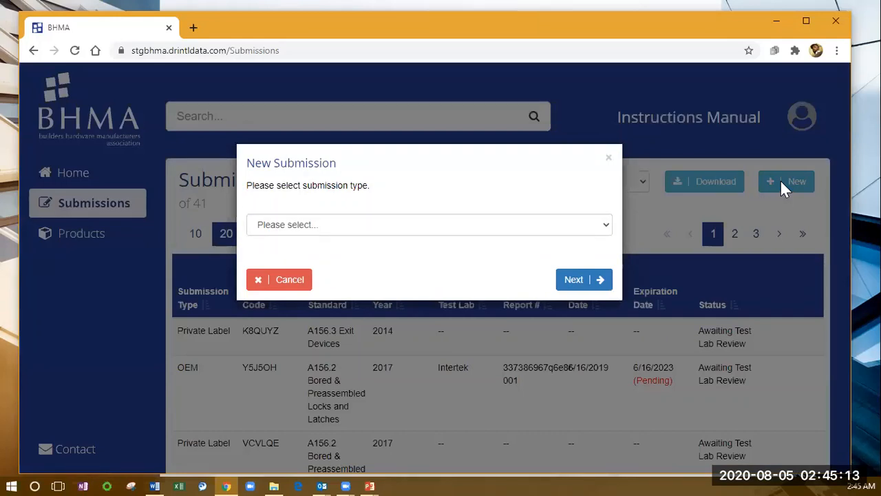
{"action": "left_click", "coordinate": [498, 227]}
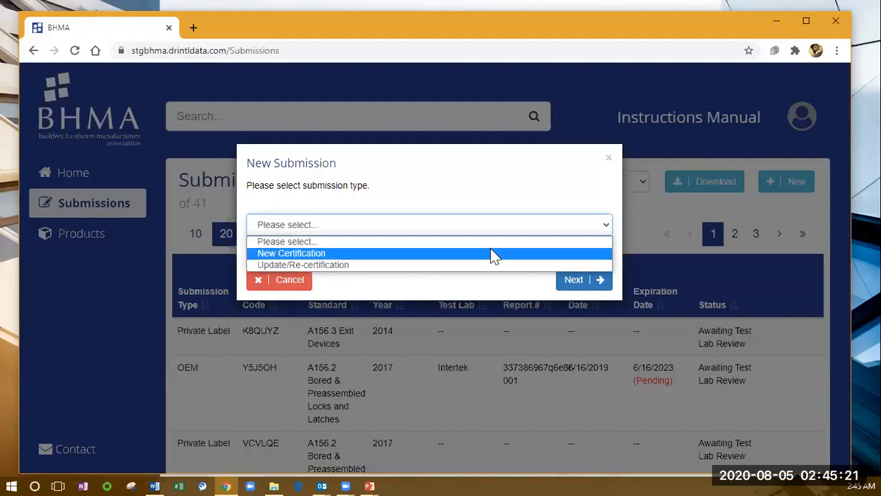
{"action": "left_click", "coordinate": [490, 253]}
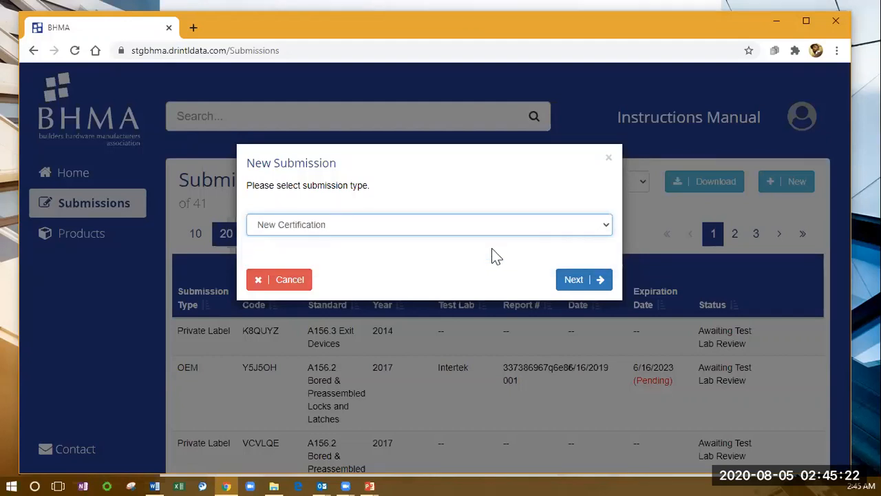
{"action": "left_click", "coordinate": [596, 287]}
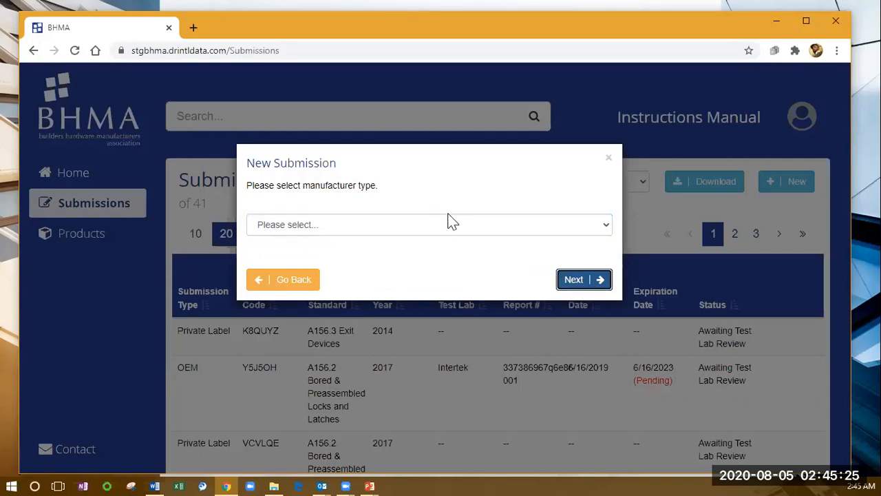
Step: Set the manufacturer type to OEM and the ANSI standard to A156.2 - Bored & Preassembled Locks and Latches
{"action": "left_click", "coordinate": [482, 227]}
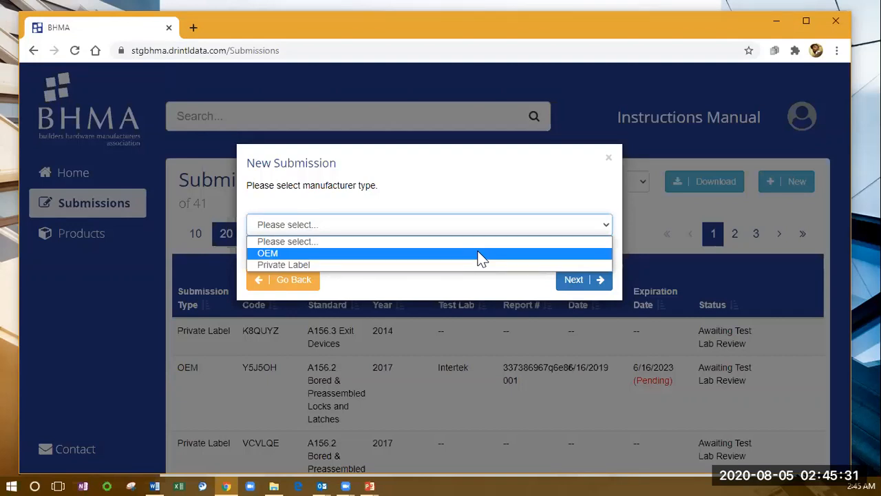
{"action": "left_click", "coordinate": [479, 256]}
{"action": "left_click", "coordinate": [597, 288]}
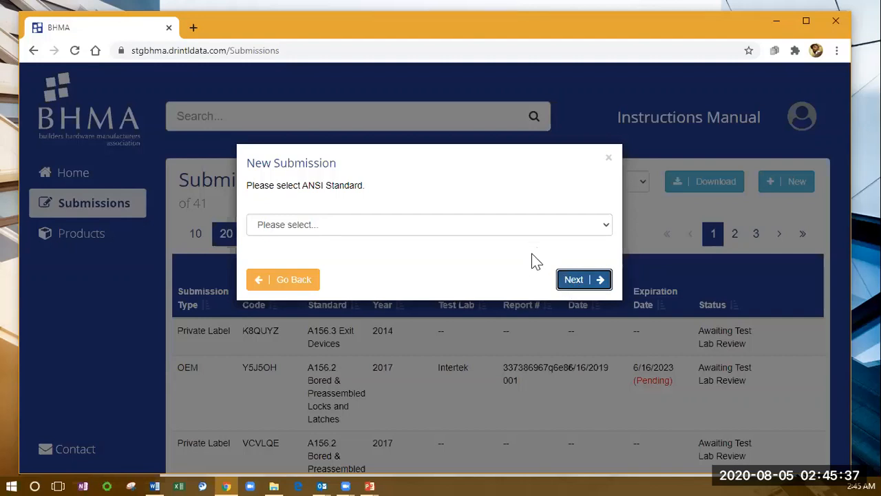
{"action": "left_click", "coordinate": [500, 230]}
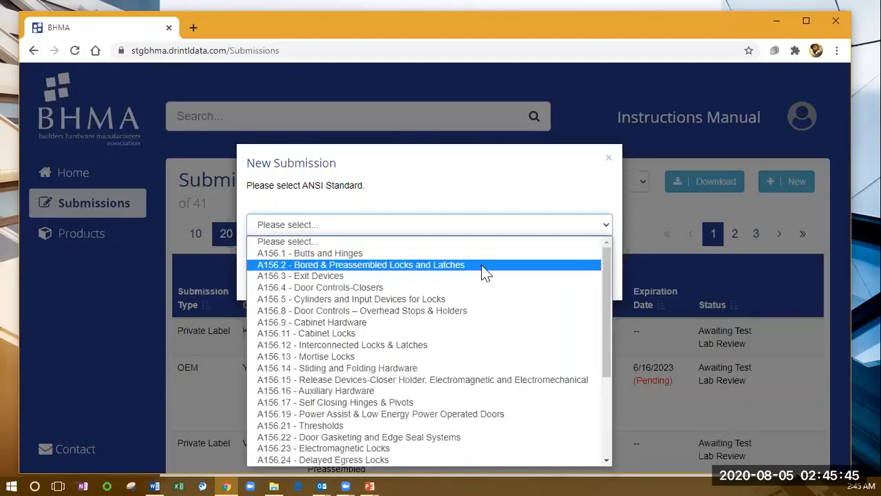
{"action": "left_click", "coordinate": [485, 265]}
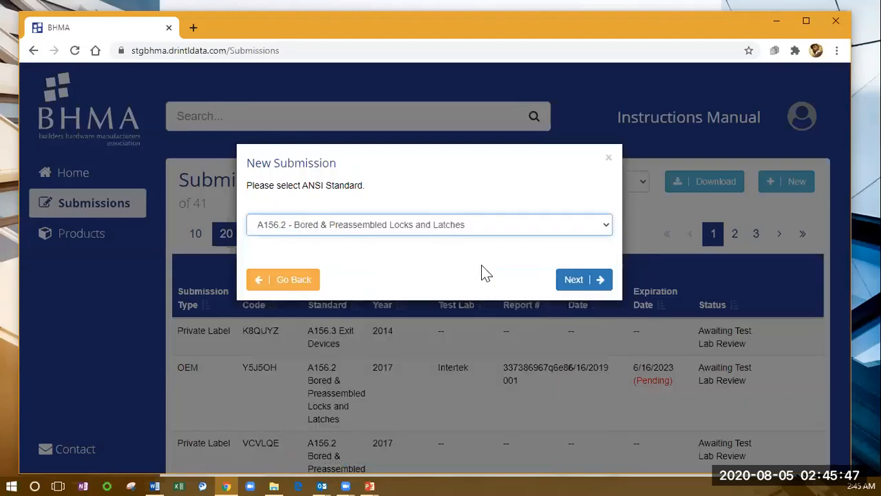
{"action": "left_click", "coordinate": [575, 285]}
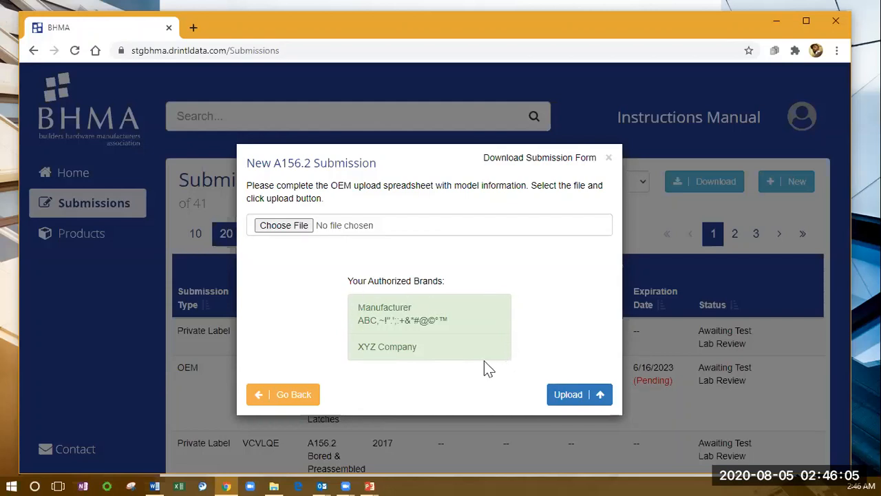
Step: Download the A156.2 submission form and open it in Excel for editing in an enlarged window
{"action": "left_click", "coordinate": [542, 161]}
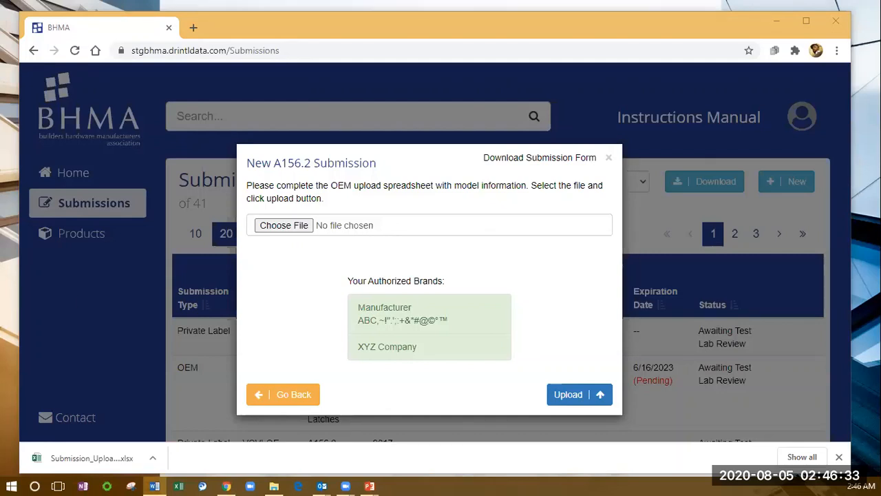
{"action": "left_click", "coordinate": [92, 458]}
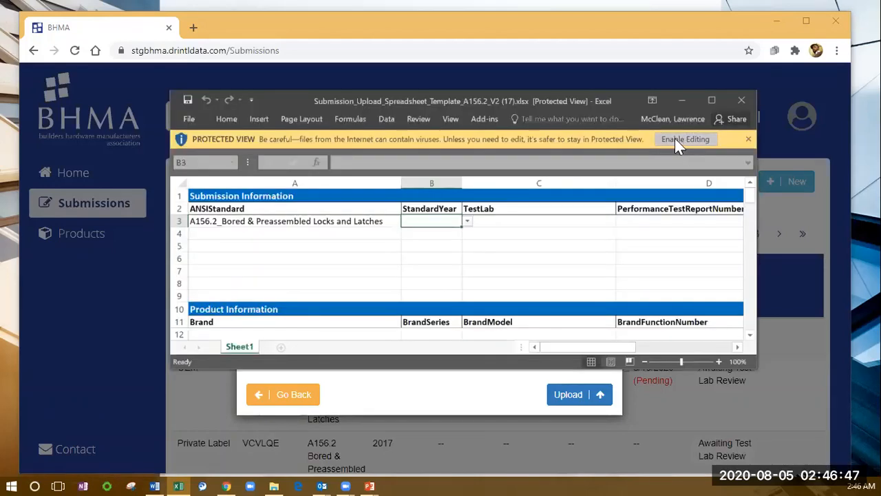
{"action": "left_click", "coordinate": [672, 138]}
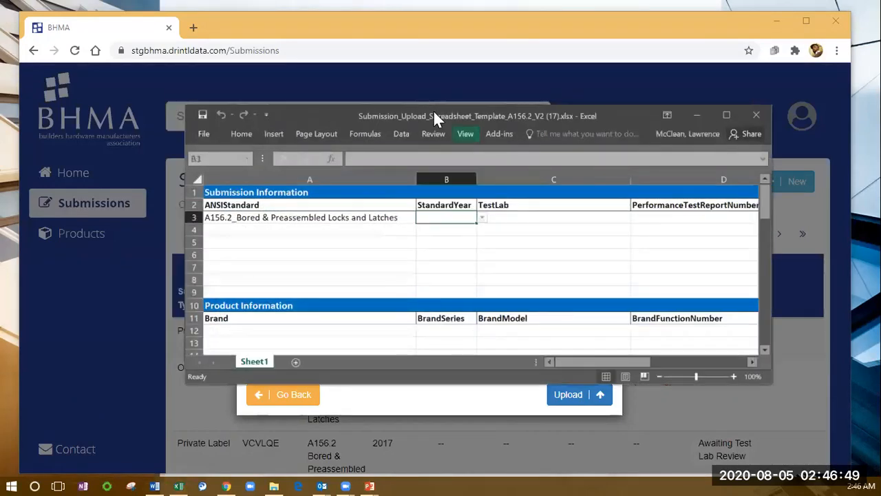
{"action": "left_click_drag", "start_coordinate": [425, 110], "coordinate": [283, 57]}
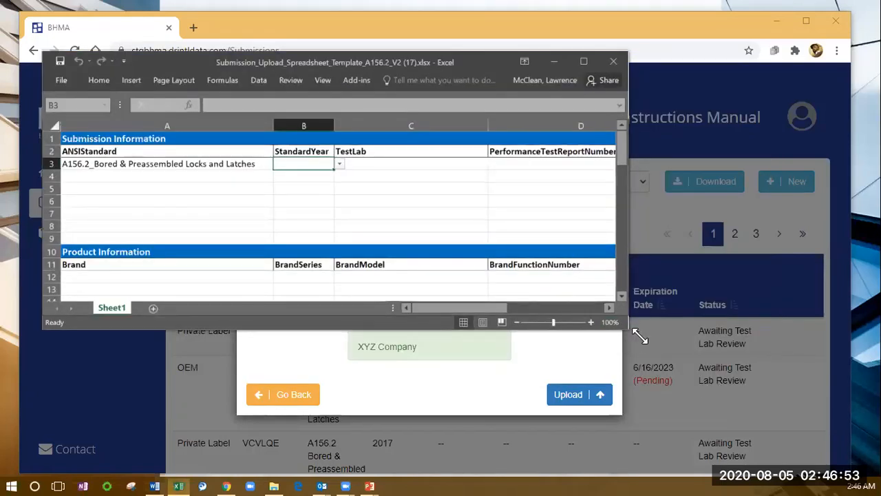
{"action": "left_click_drag", "start_coordinate": [640, 335], "coordinate": [838, 457]}
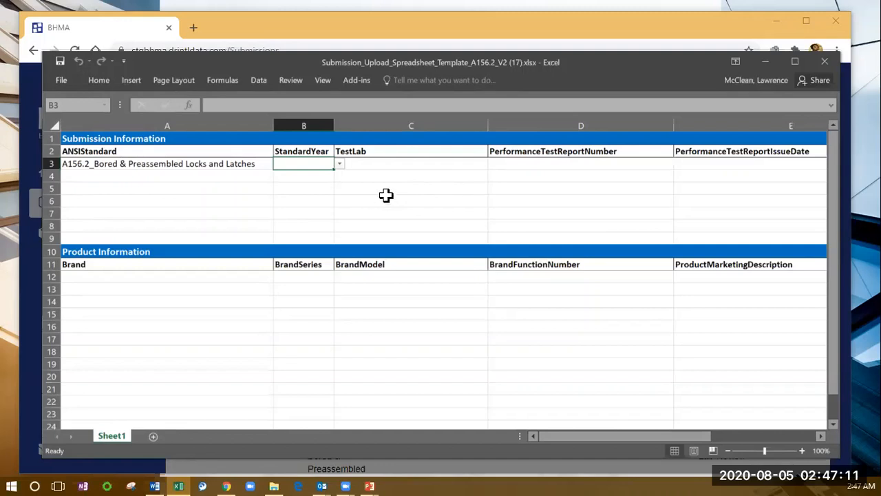
Step: Examine the Submission Information fields from ANSIStandard through Manufacturer Comment, including the choices offered for TestLab
{"action": "left_click", "coordinate": [186, 159]}
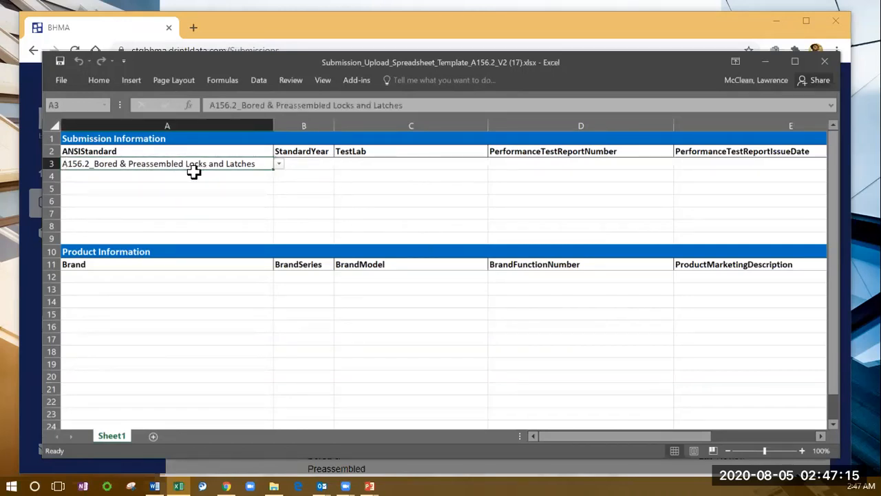
{"action": "left_click", "coordinate": [317, 162]}
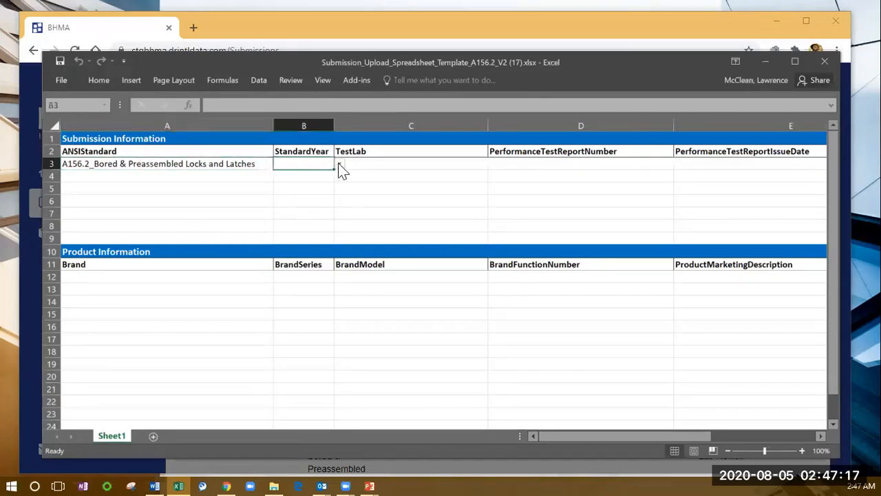
{"action": "left_click", "coordinate": [338, 163]}
{"action": "left_click", "coordinate": [379, 163]}
{"action": "left_click", "coordinate": [384, 163]}
{"action": "left_click", "coordinate": [494, 164]}
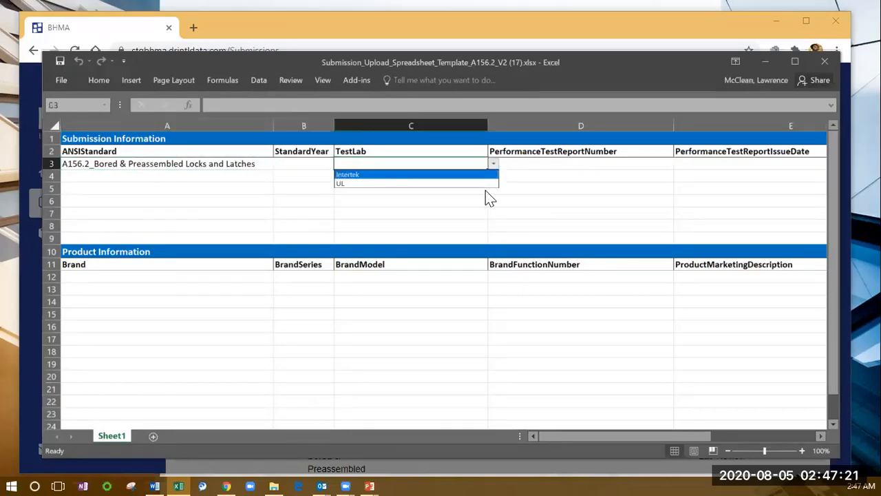
{"action": "left_click", "coordinate": [568, 169]}
{"action": "left_click", "coordinate": [572, 163]}
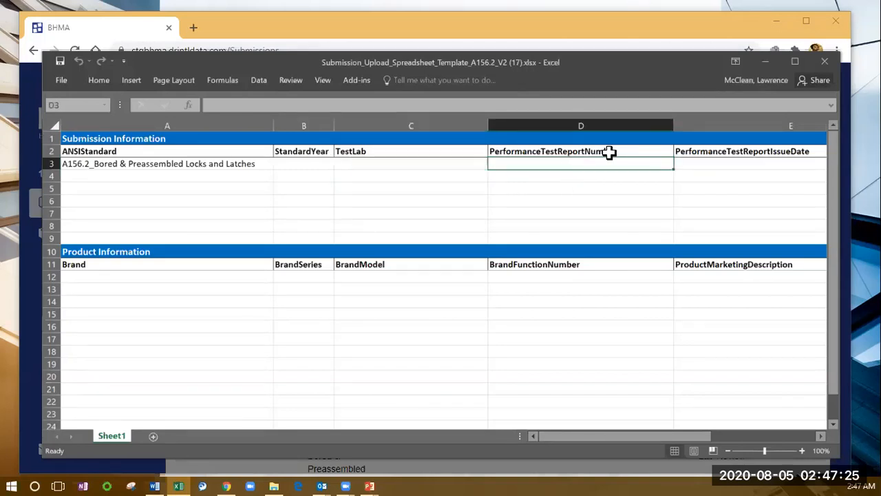
{"action": "left_click_drag", "start_coordinate": [666, 436], "coordinate": [760, 431]}
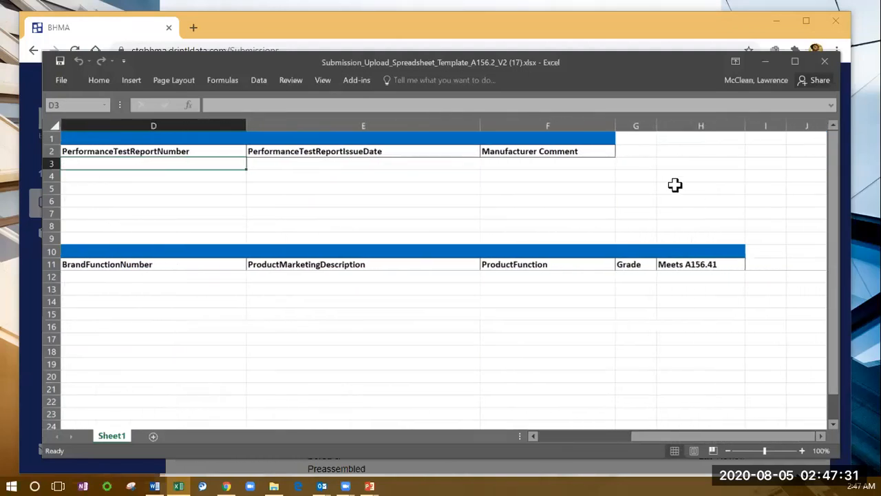
{"action": "left_click", "coordinate": [531, 164]}
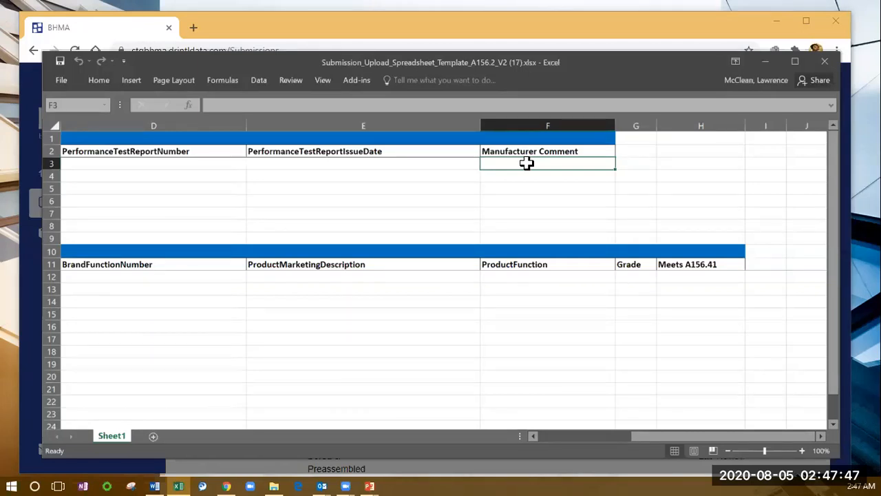
{"action": "left_click", "coordinate": [549, 199]}
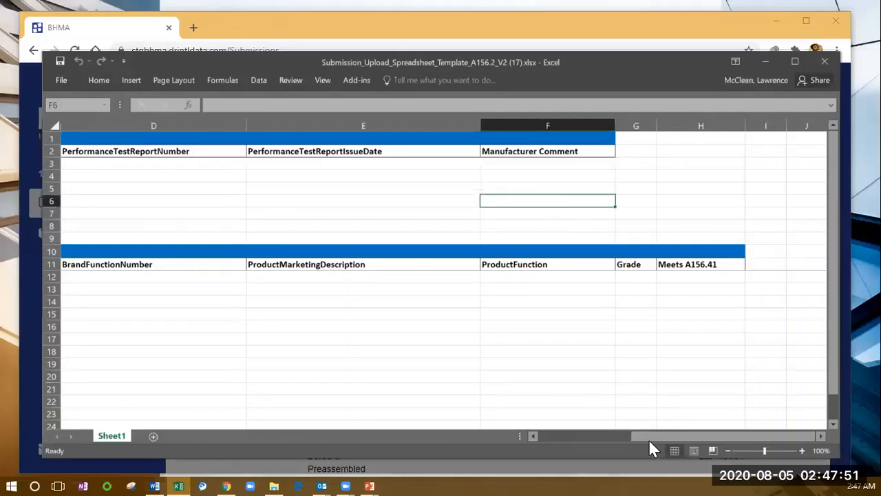
{"action": "left_click_drag", "start_coordinate": [647, 439], "coordinate": [529, 441]}
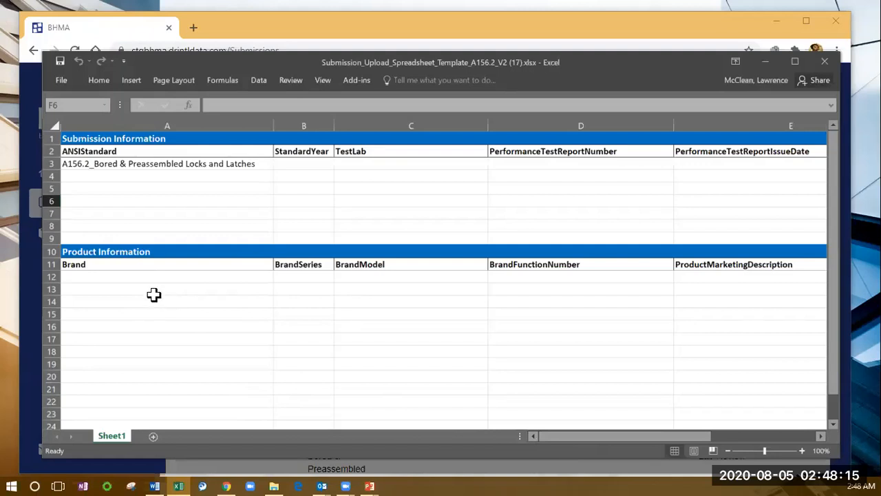
Step: Examine the Product Information columns from Brand onward, including the choices offered for ProductFunction, Grade and Meets A156.41
{"action": "left_click", "coordinate": [128, 268]}
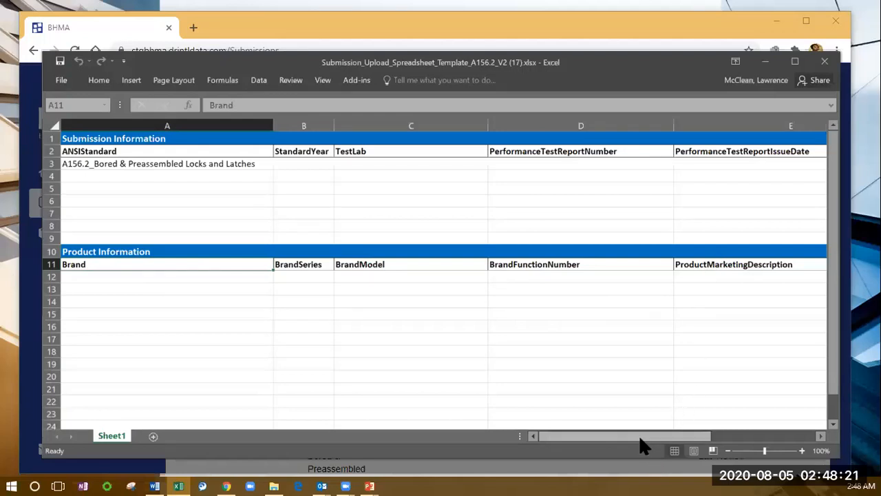
{"action": "left_click_drag", "start_coordinate": [639, 434], "coordinate": [668, 438]}
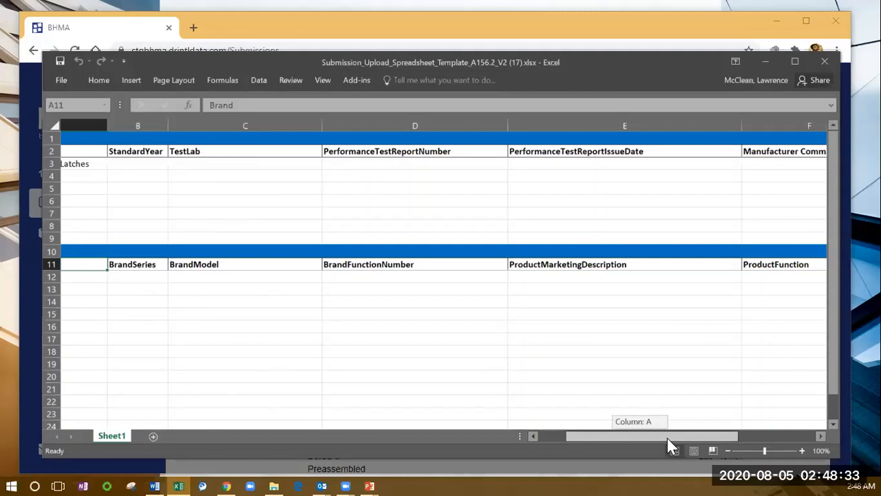
{"action": "left_click_drag", "start_coordinate": [667, 438], "coordinate": [757, 433]}
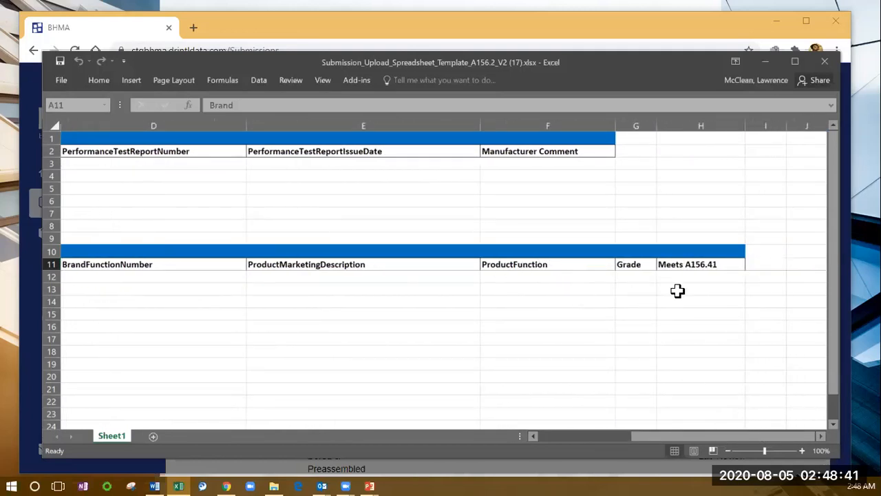
{"action": "left_click", "coordinate": [527, 276]}
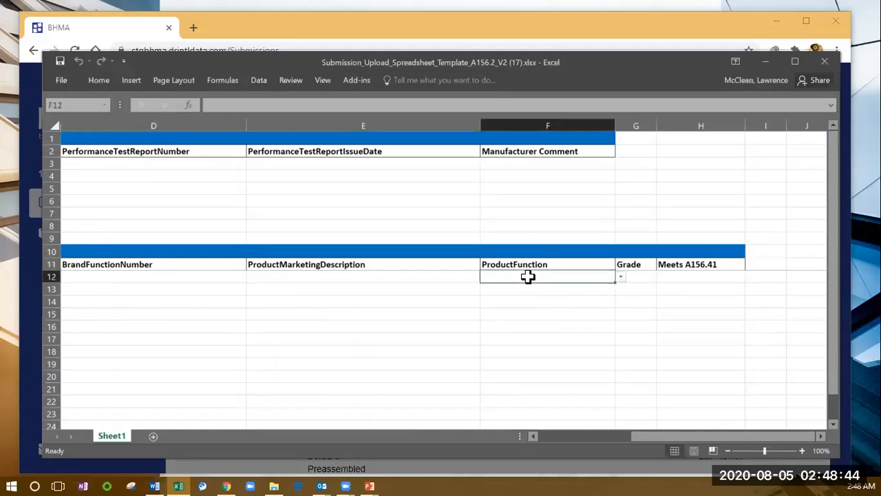
{"action": "left_click", "coordinate": [621, 278]}
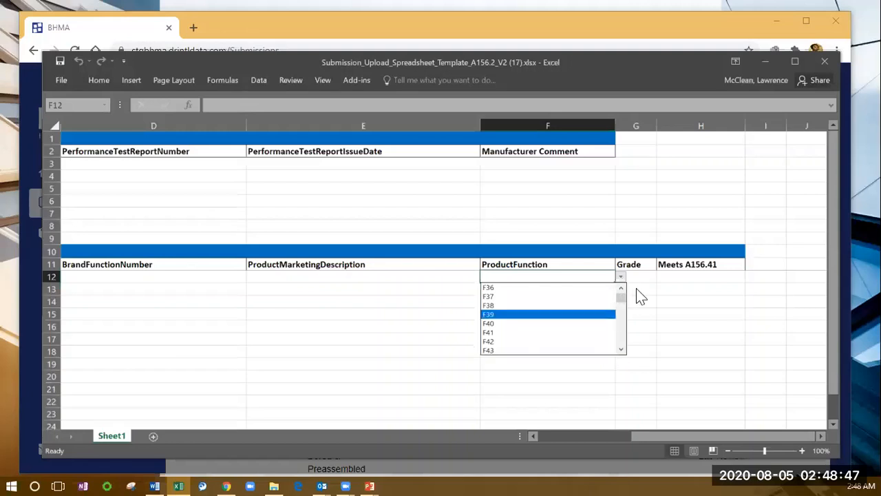
{"action": "key", "text": "Escape"}
{"action": "left_click", "coordinate": [647, 275]}
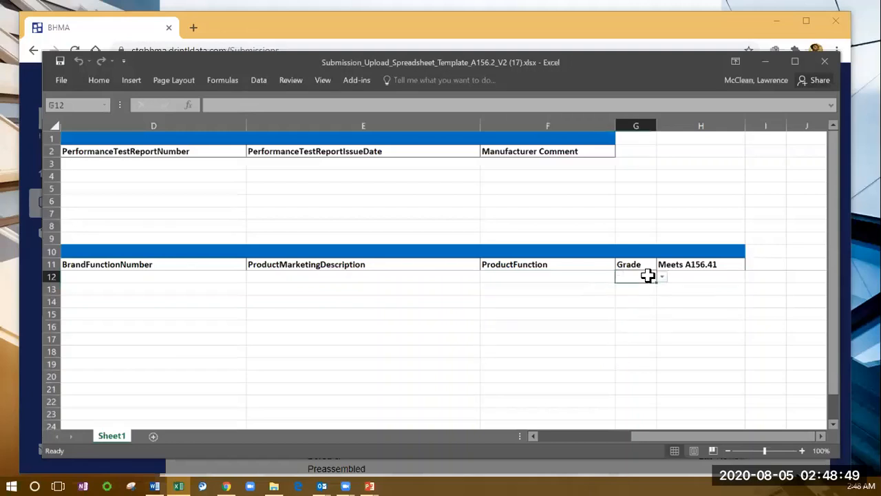
{"action": "left_click", "coordinate": [661, 276]}
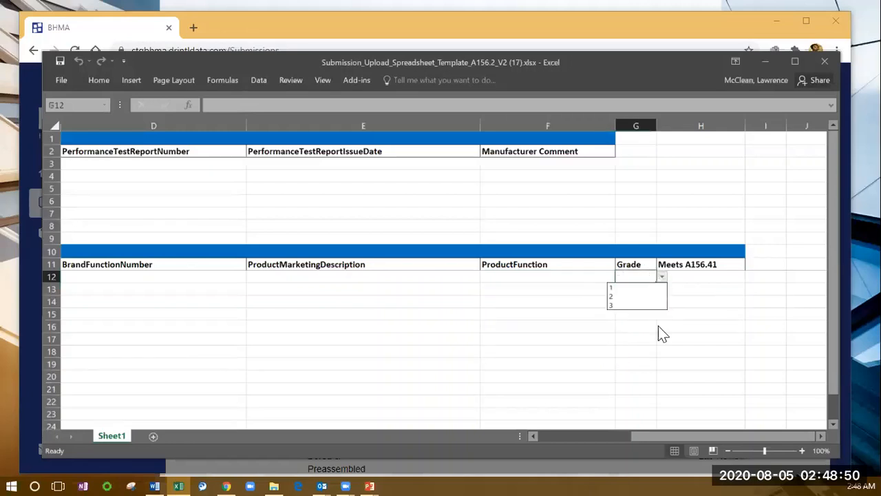
{"action": "key", "text": "Escape"}
{"action": "left_click", "coordinate": [696, 275]}
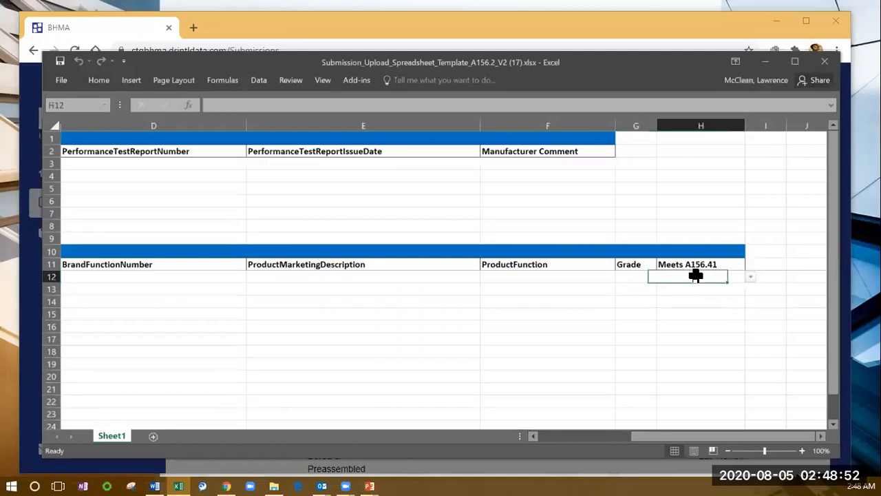
{"action": "left_click", "coordinate": [750, 279]}
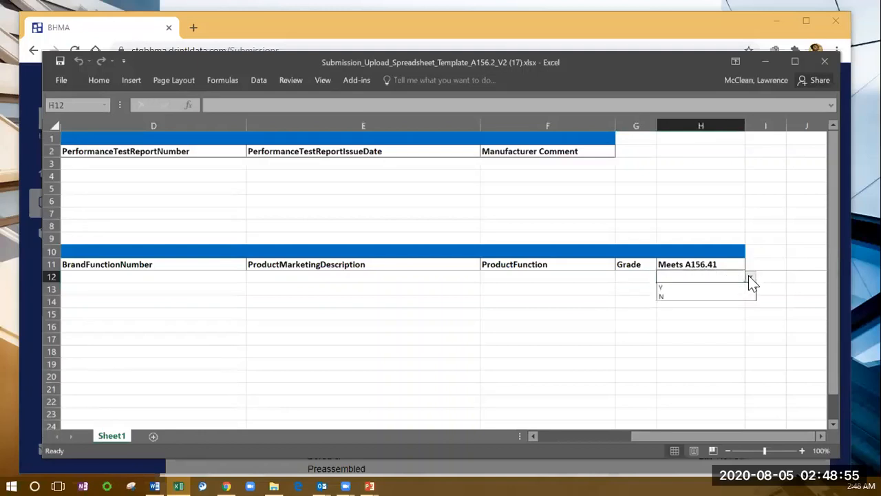
{"action": "left_click", "coordinate": [778, 319]}
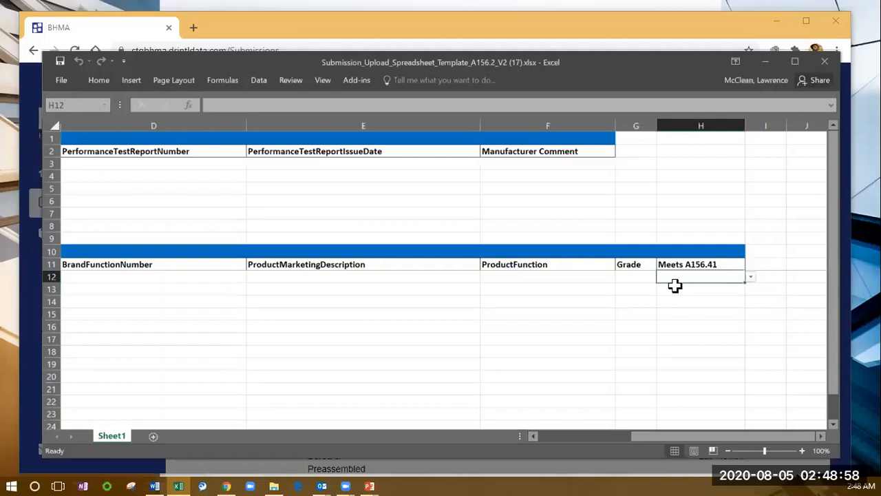
{"action": "left_click", "coordinate": [457, 376]}
{"action": "left_click_drag", "start_coordinate": [646, 438], "coordinate": [532, 435]}
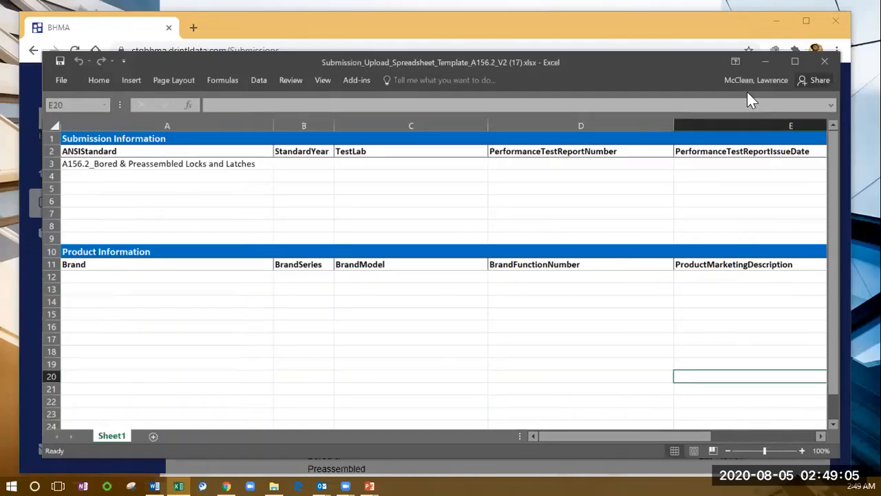
Step: Open the recent workbook XYZ Company A156.2 OEM Submission_Upload_Spreadsheet_Template.xlsx and align its window over the blank template
{"action": "left_click", "coordinate": [63, 81]}
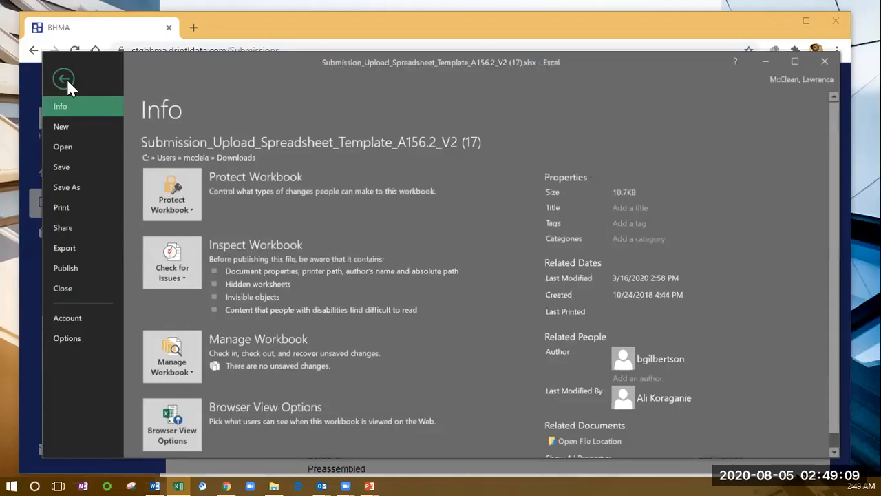
{"action": "left_click", "coordinate": [62, 144]}
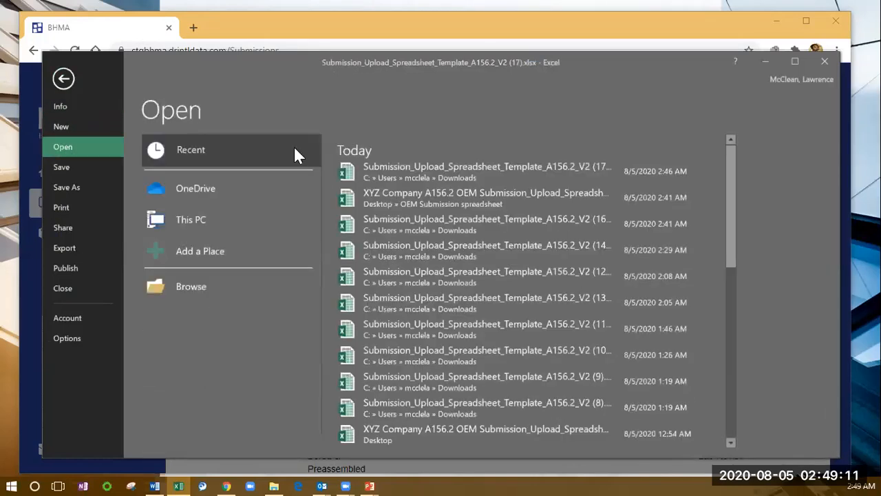
{"action": "left_click", "coordinate": [437, 191]}
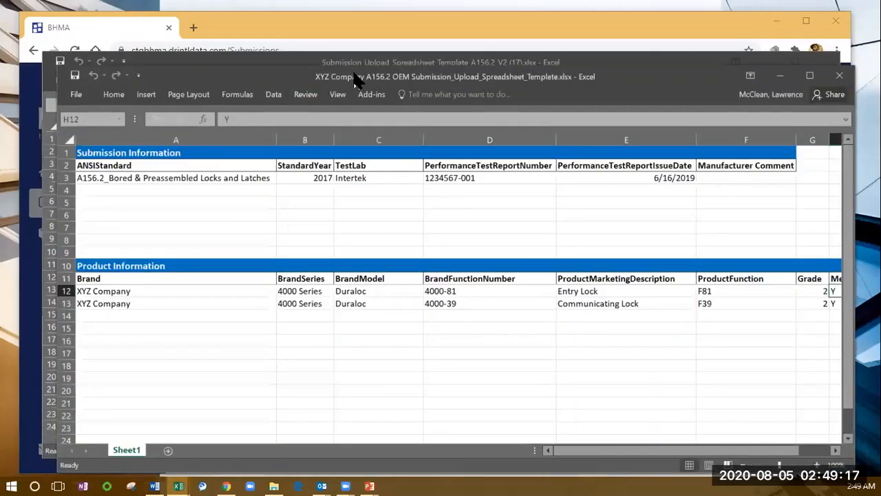
{"action": "left_click_drag", "start_coordinate": [356, 79], "coordinate": [338, 69]}
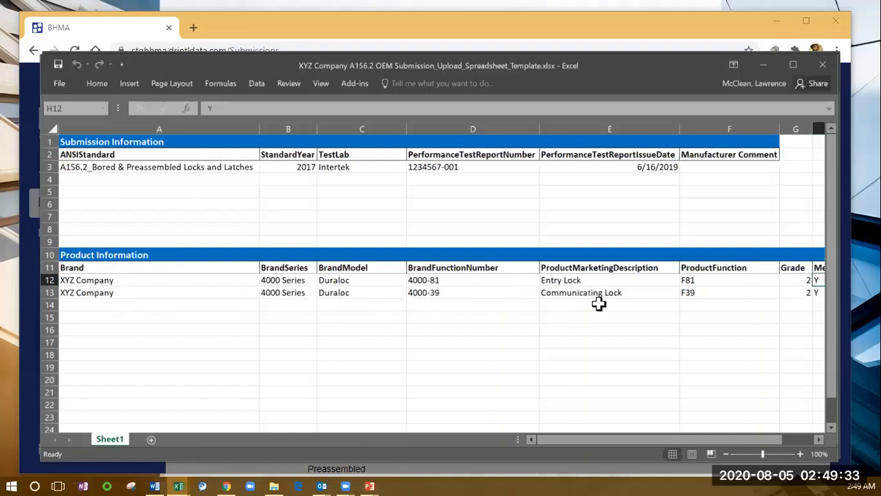
Step: Check the completed product rows through the Meets A156.41 column and save the XYZ Company workbook
{"action": "left_click_drag", "start_coordinate": [607, 442], "coordinate": [654, 446]}
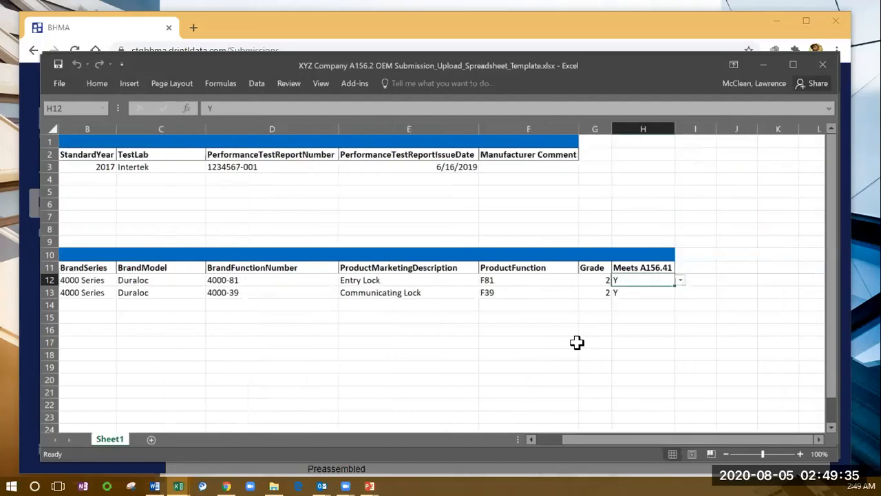
{"action": "left_click", "coordinate": [520, 280]}
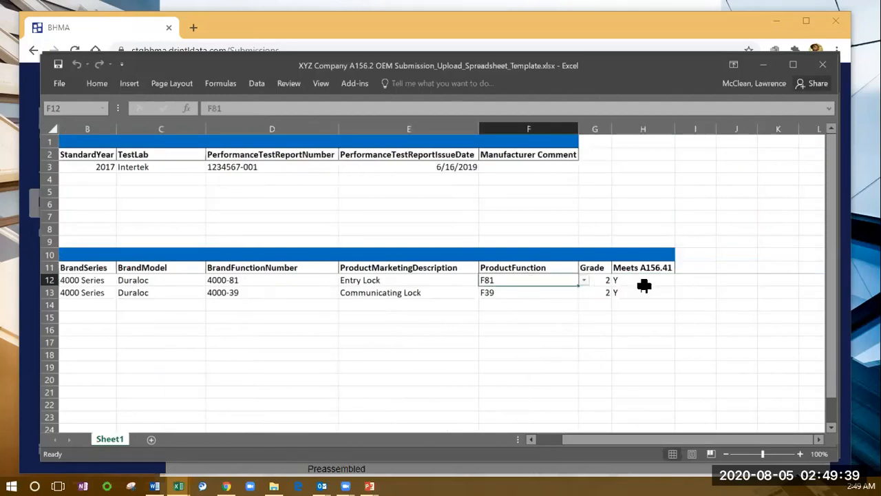
{"action": "left_click_drag", "start_coordinate": [621, 438], "coordinate": [536, 444]}
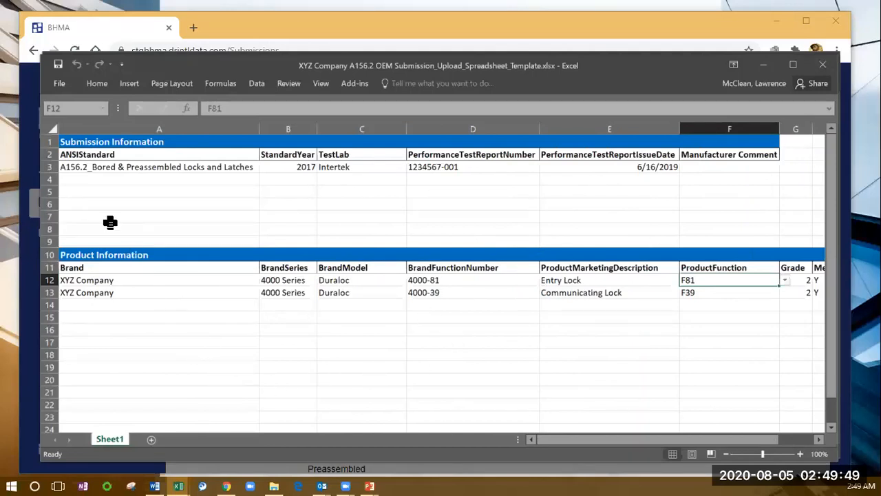
{"action": "left_click", "coordinate": [64, 80]}
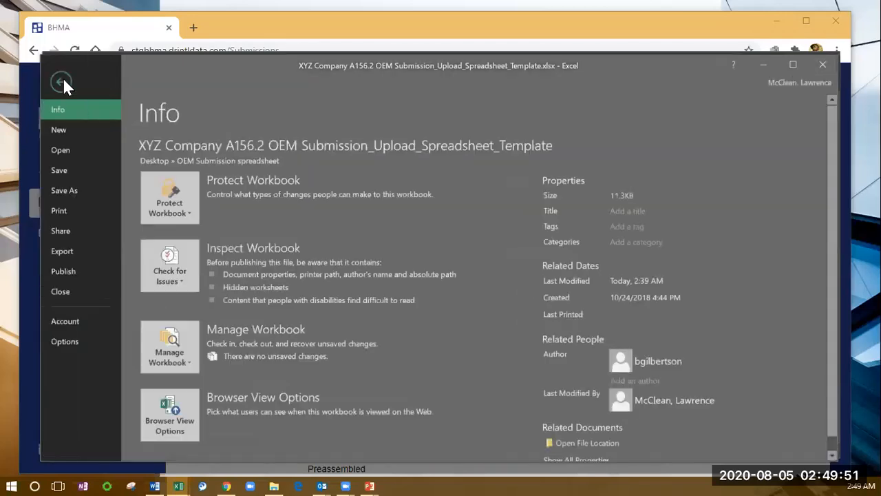
{"action": "left_click", "coordinate": [85, 168]}
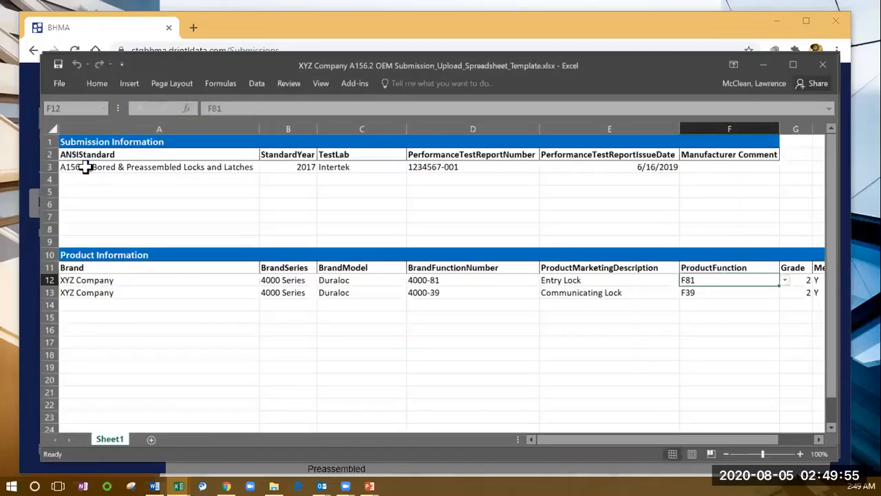
Step: Switch to the BHMA portal and upload XYZ Company A156.2 OEM Submission_Upload_Spreadsheet_Template.xlsx for the new A156.2 submission
{"action": "left_click", "coordinate": [405, 28]}
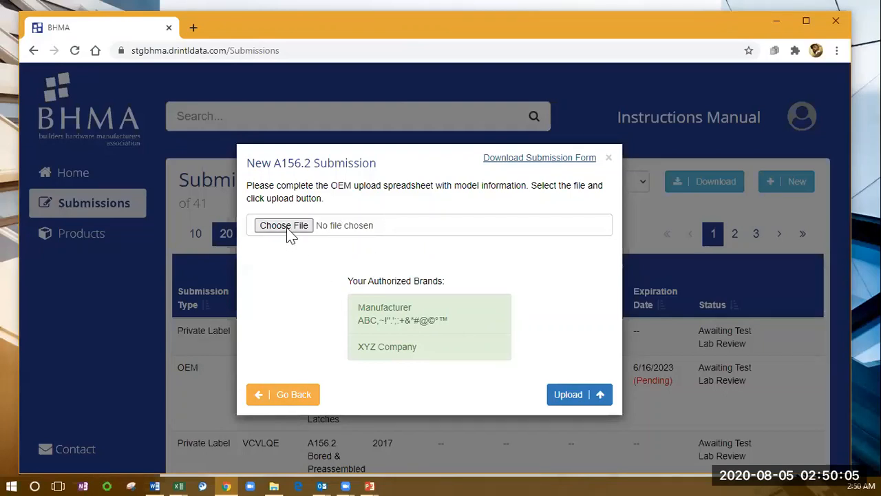
{"action": "left_click", "coordinate": [540, 157]}
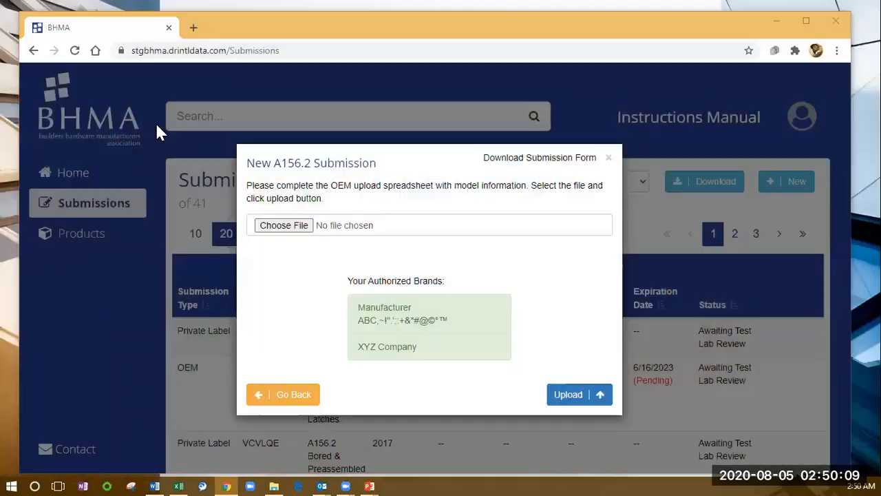
{"action": "left_click", "coordinate": [287, 229]}
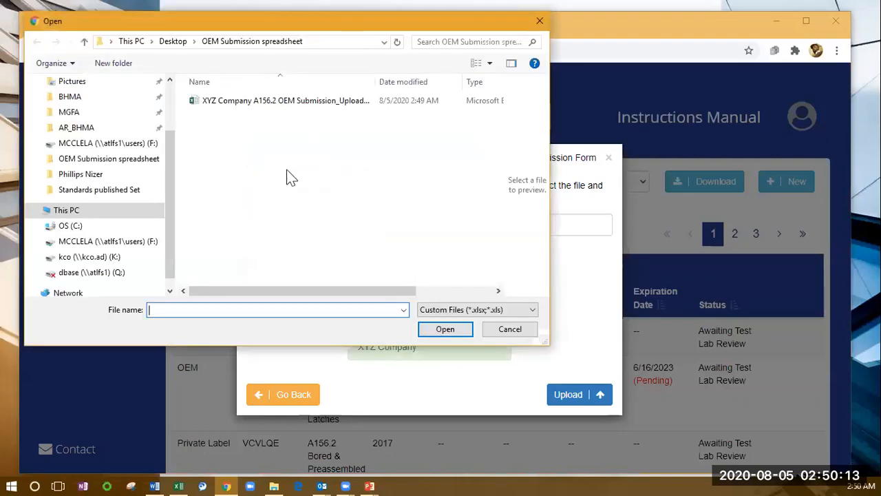
{"action": "left_click", "coordinate": [301, 110]}
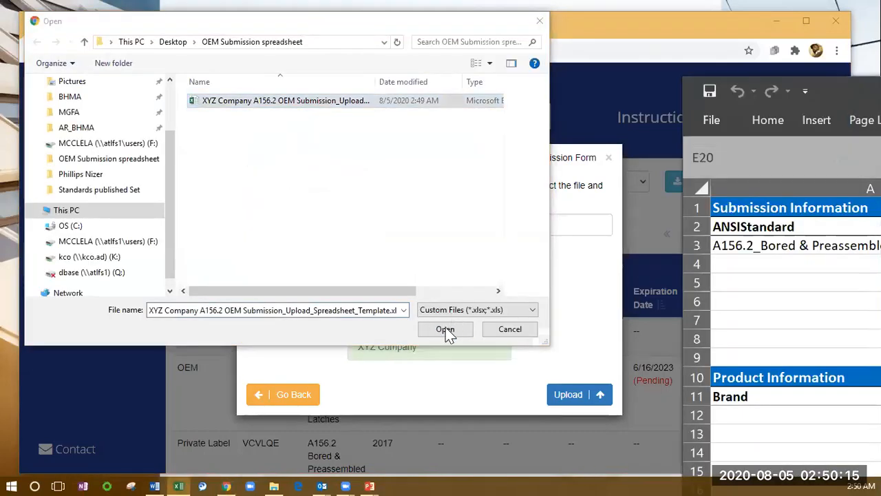
{"action": "left_click", "coordinate": [445, 329]}
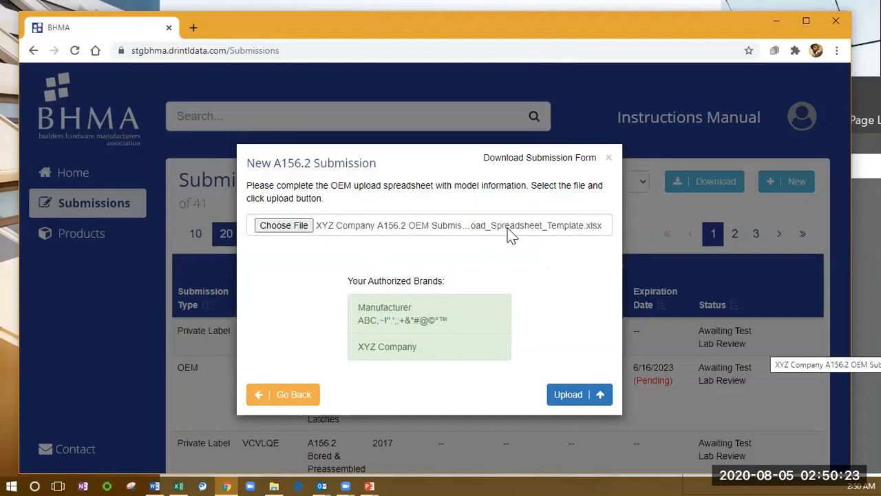
{"action": "left_click", "coordinate": [578, 397]}
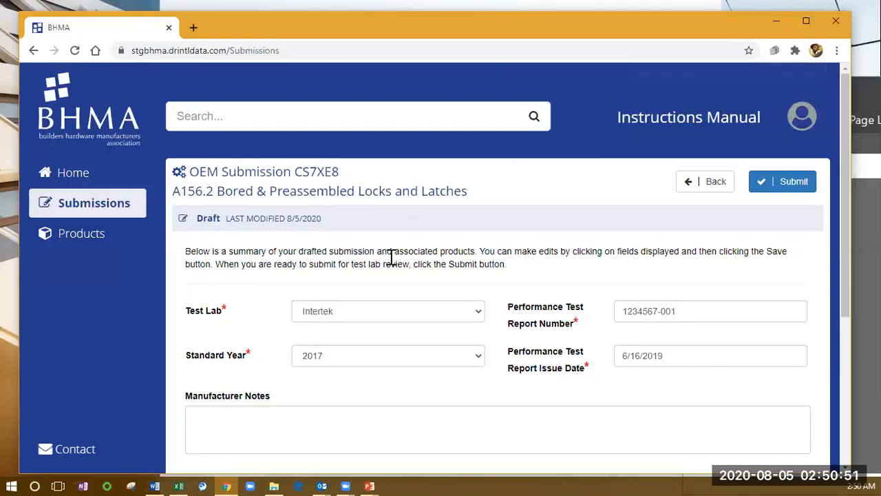
Step: Examine the draft submission's editable details, including the Test Lab choices, report number, report issue date and Manufacturer Notes
{"action": "scroll", "coordinate": [471, 190], "scroll_direction": "down", "scroll_amount": 1}
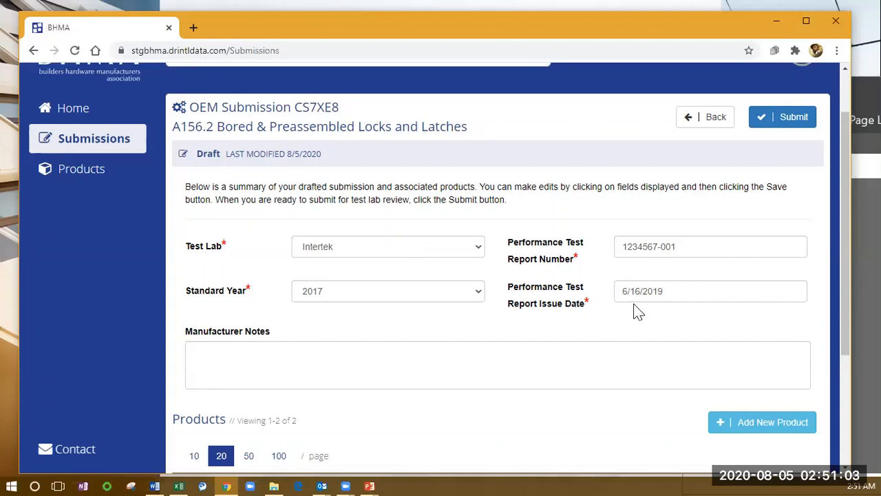
{"action": "scroll", "coordinate": [482, 335], "scroll_direction": "down", "scroll_amount": 1}
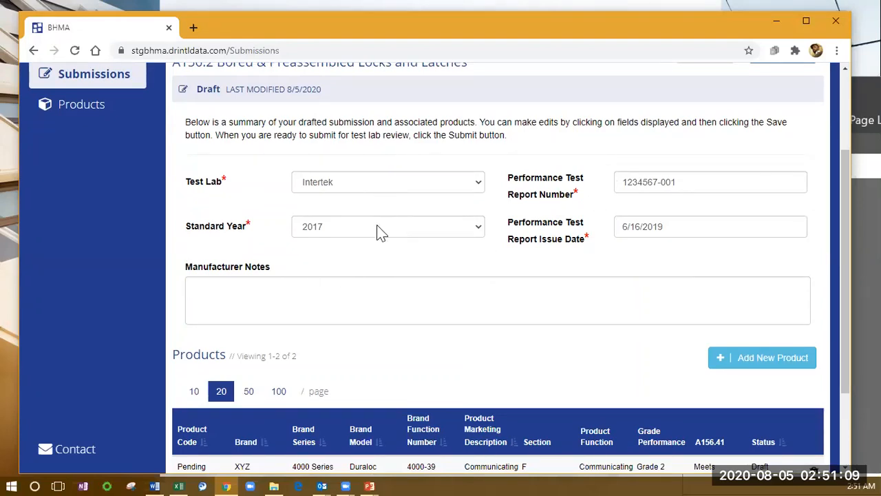
{"action": "left_click", "coordinate": [414, 184]}
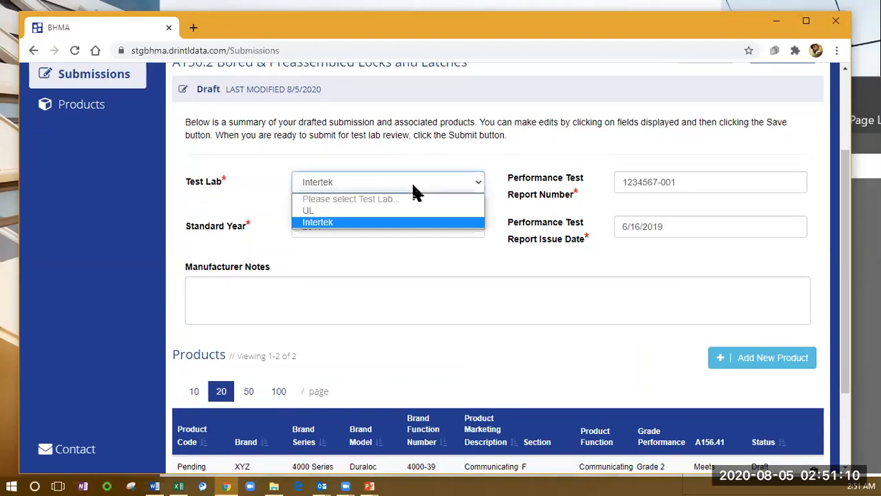
{"action": "left_click", "coordinate": [402, 224]}
{"action": "left_click", "coordinate": [429, 305]}
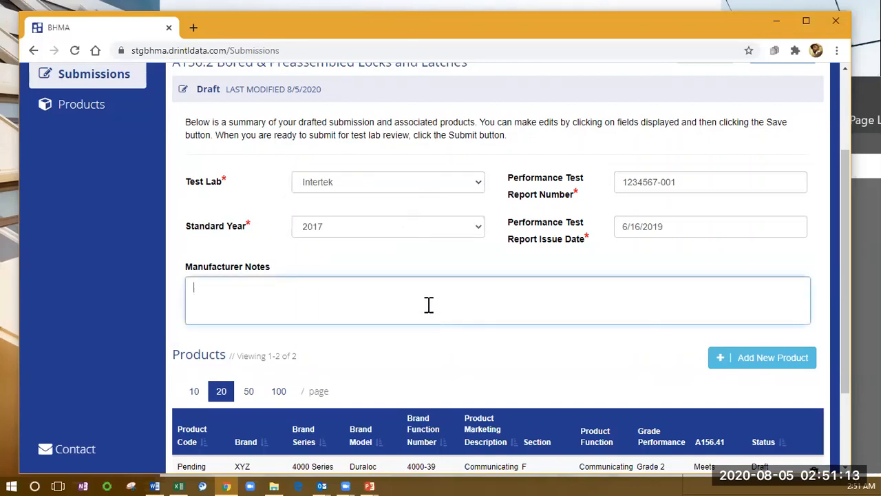
{"action": "left_click", "coordinate": [701, 181]}
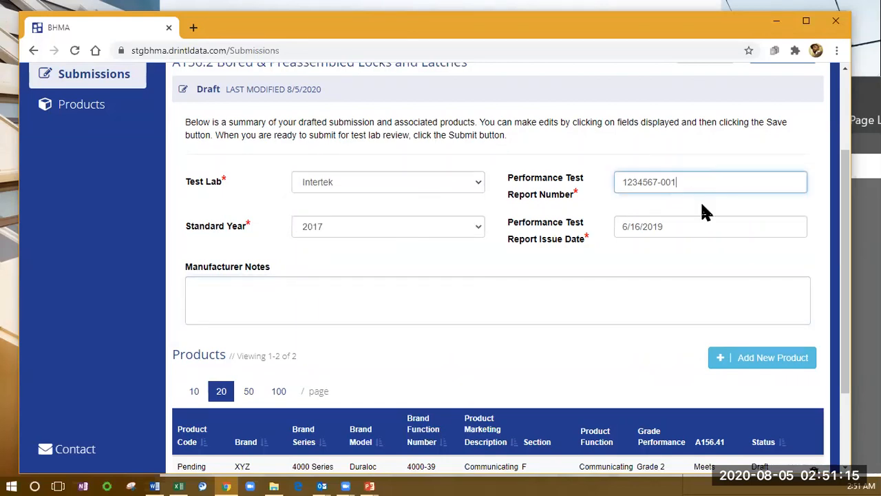
{"action": "left_click", "coordinate": [707, 224]}
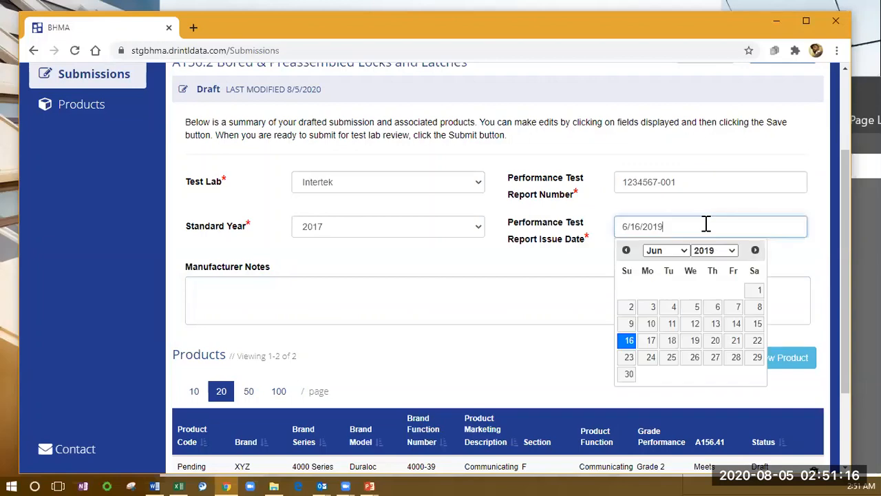
{"action": "left_click", "coordinate": [519, 280]}
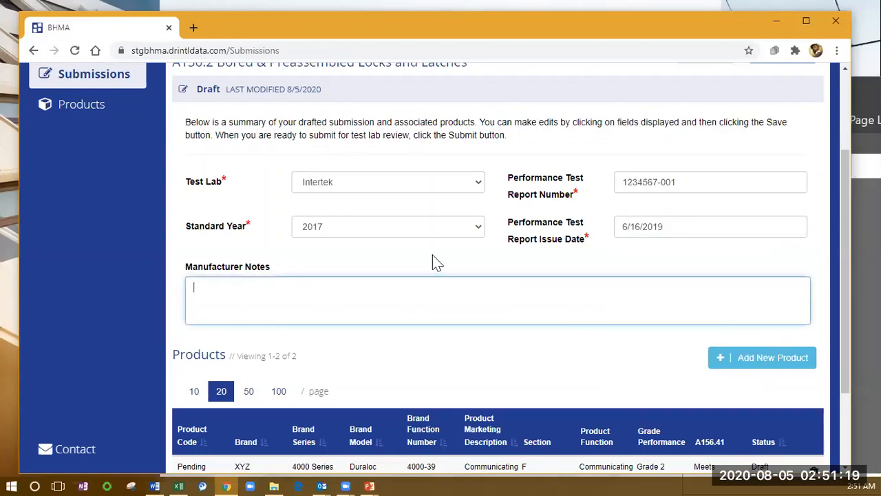
Step: Set the grade of the 4000-39 Communicating Lock product to 1, save it and close its product information
{"action": "scroll", "coordinate": [434, 262], "scroll_direction": "down", "scroll_amount": 2}
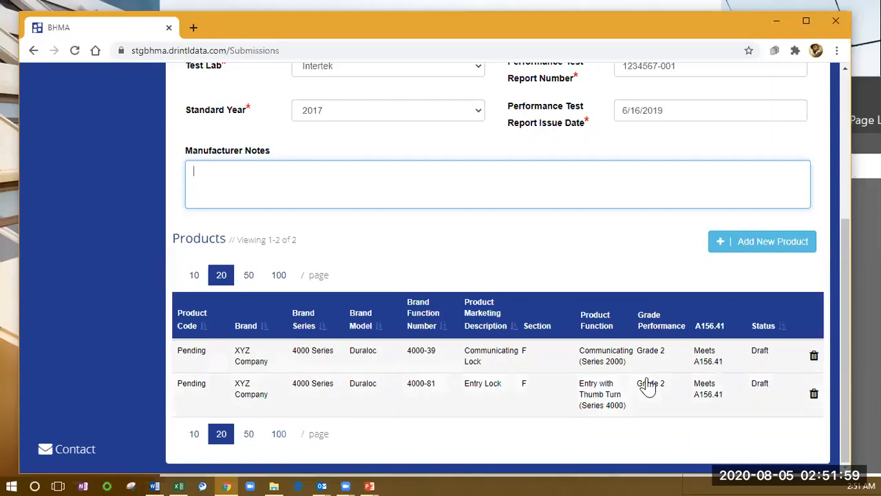
{"action": "left_click", "coordinate": [493, 360]}
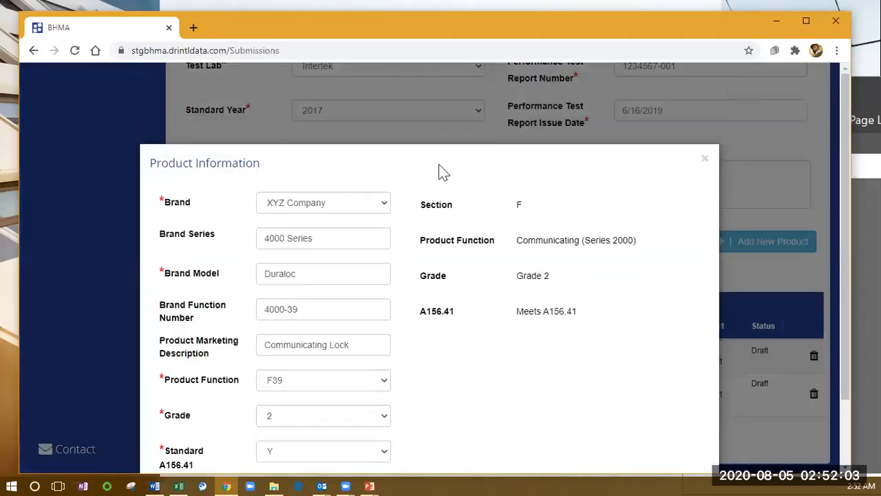
{"action": "scroll", "coordinate": [444, 206], "scroll_direction": "down", "scroll_amount": 2}
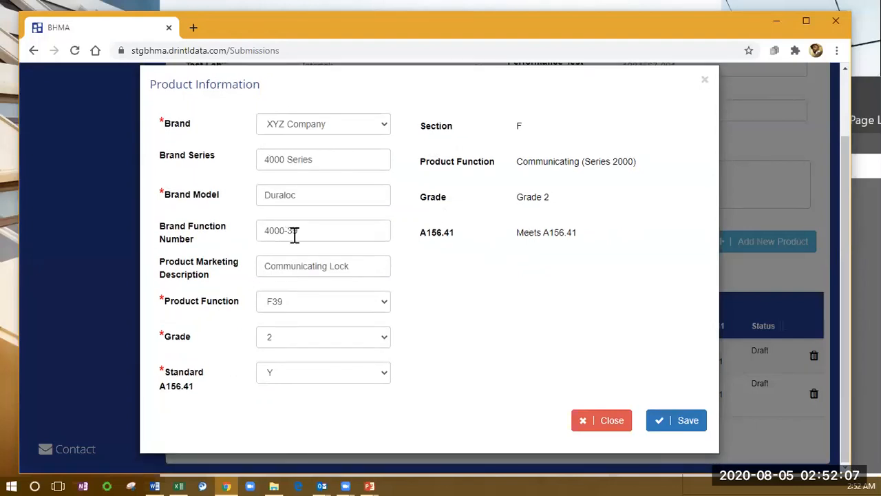
{"action": "left_click", "coordinate": [351, 339]}
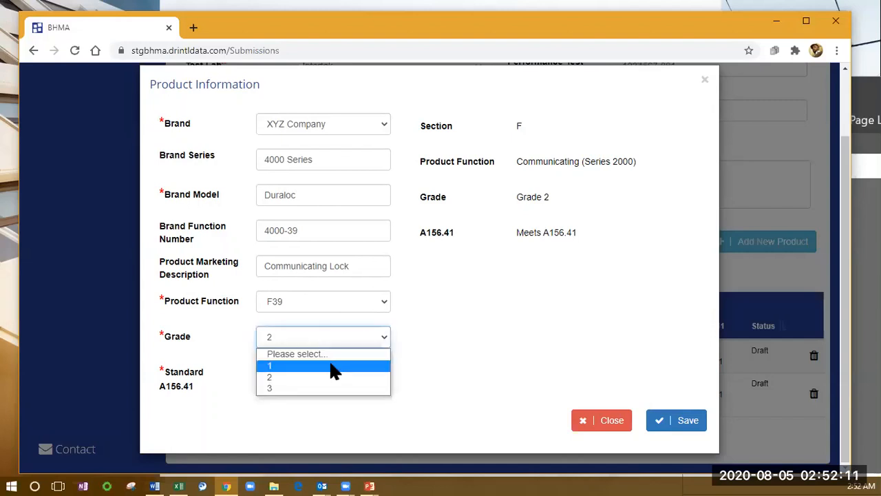
{"action": "left_click", "coordinate": [333, 366]}
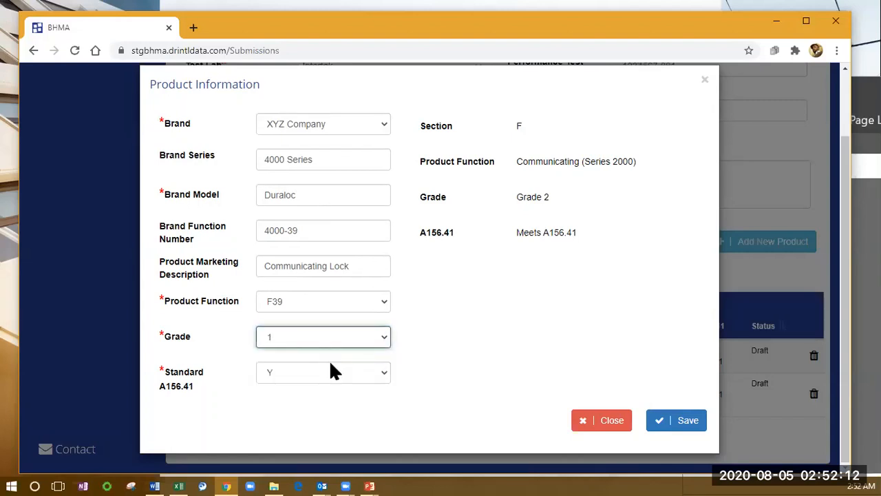
{"action": "left_click", "coordinate": [672, 427]}
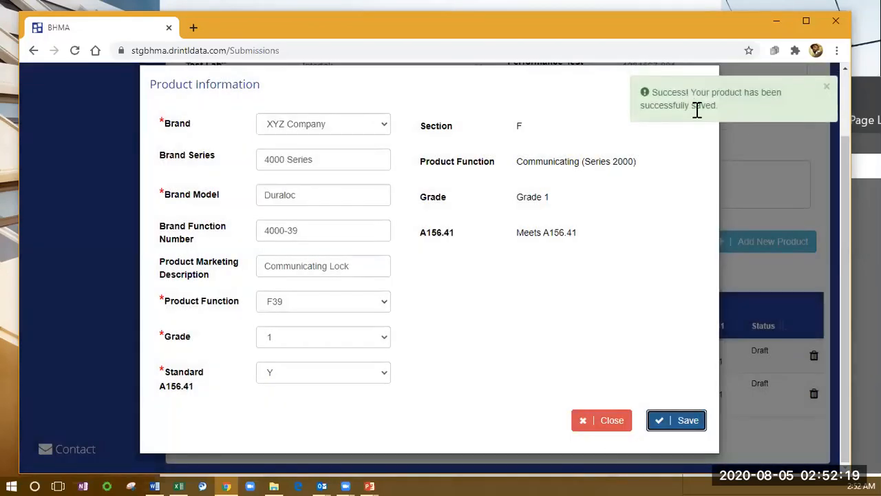
{"action": "left_click", "coordinate": [601, 421]}
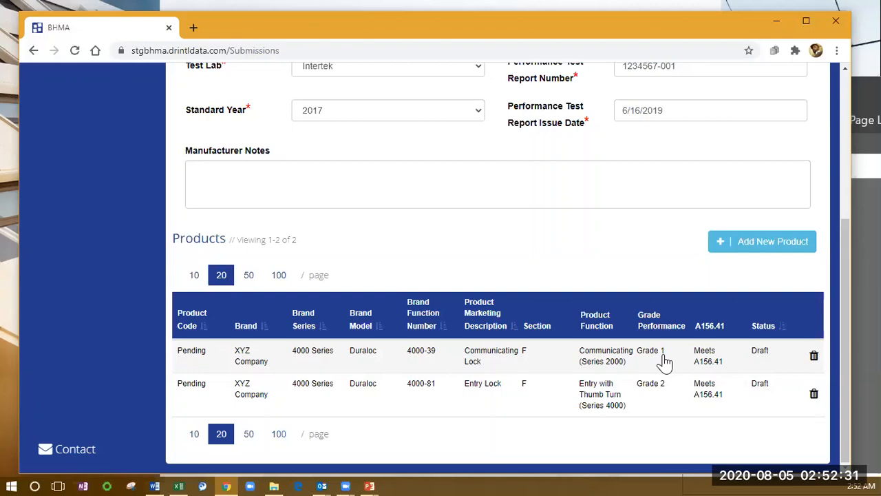
Step: Set the grade of the 4000-81 Entry Lock product to 1, save it and close its product information
{"action": "left_click", "coordinate": [552, 390]}
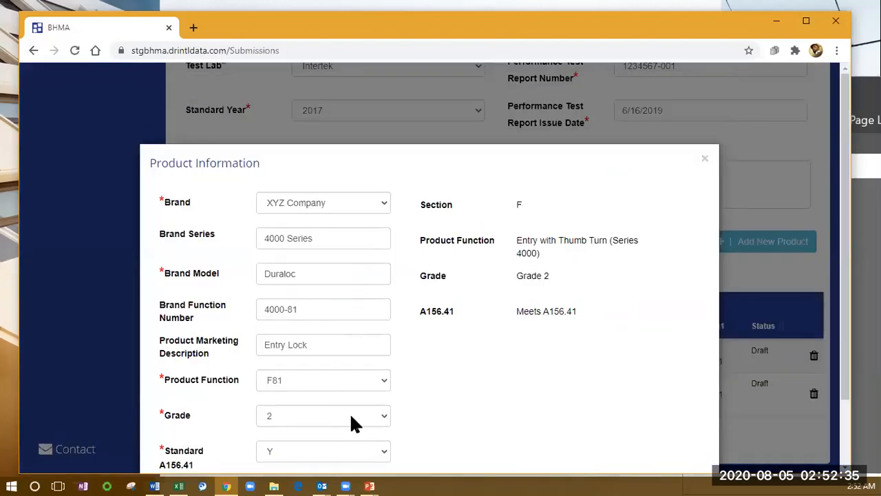
{"action": "left_click", "coordinate": [350, 416]}
{"action": "left_click", "coordinate": [348, 442]}
{"action": "scroll", "coordinate": [525, 340], "scroll_direction": "down", "scroll_amount": 2}
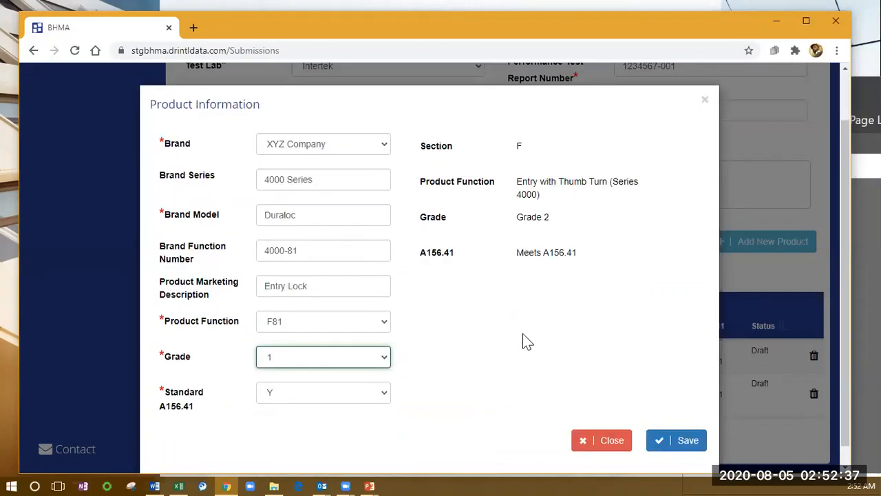
{"action": "left_click", "coordinate": [606, 422]}
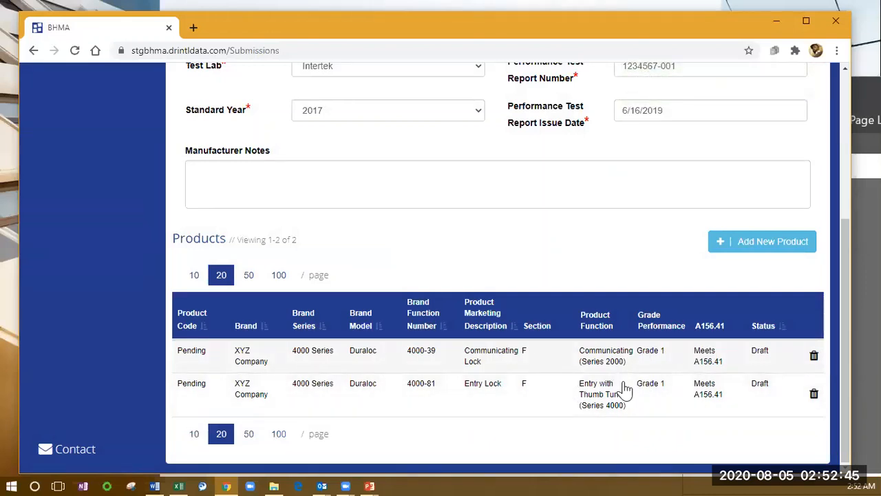
{"action": "scroll", "coordinate": [655, 398], "scroll_direction": "up", "scroll_amount": 1}
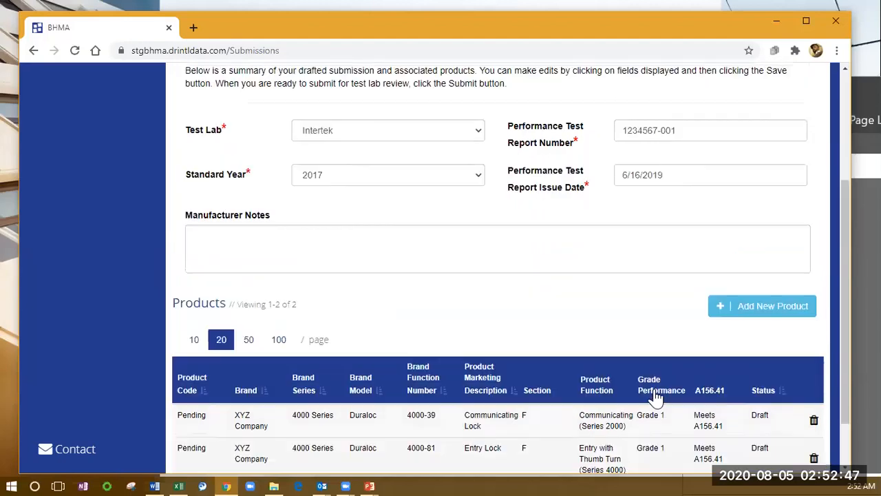
{"action": "scroll", "coordinate": [547, 378], "scroll_direction": "up", "scroll_amount": 3}
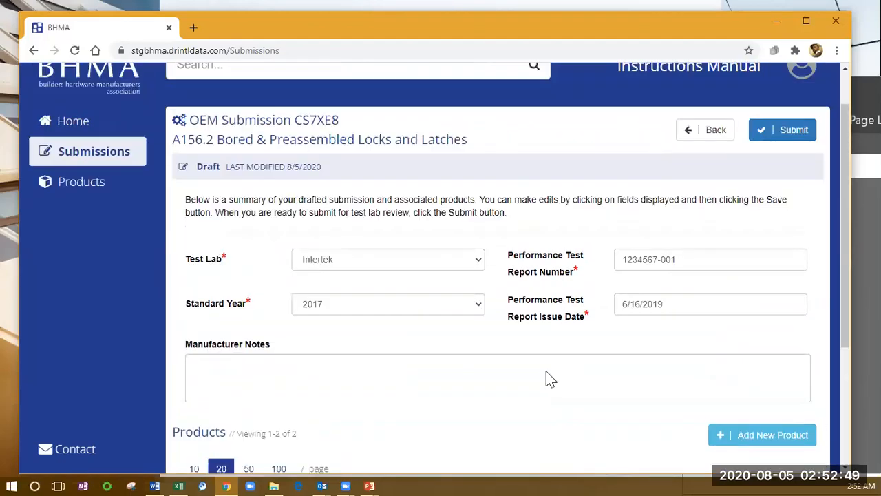
{"action": "scroll", "coordinate": [537, 356], "scroll_direction": "down", "scroll_amount": 2}
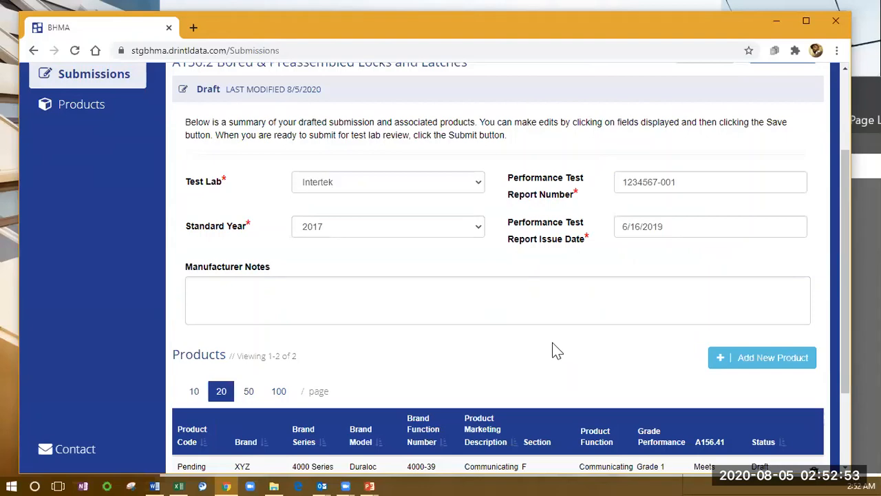
Step: Open a blank product form from the draft's product list, examine its brand, function, grade and A156.41 fields, and close it without saving
{"action": "scroll", "coordinate": [552, 342], "scroll_direction": "down", "scroll_amount": 1}
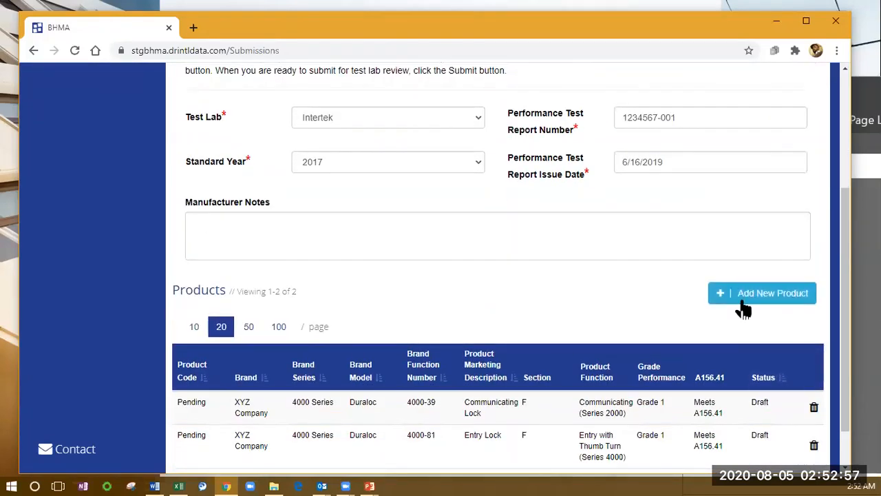
{"action": "scroll", "coordinate": [586, 379], "scroll_direction": "down", "scroll_amount": 1}
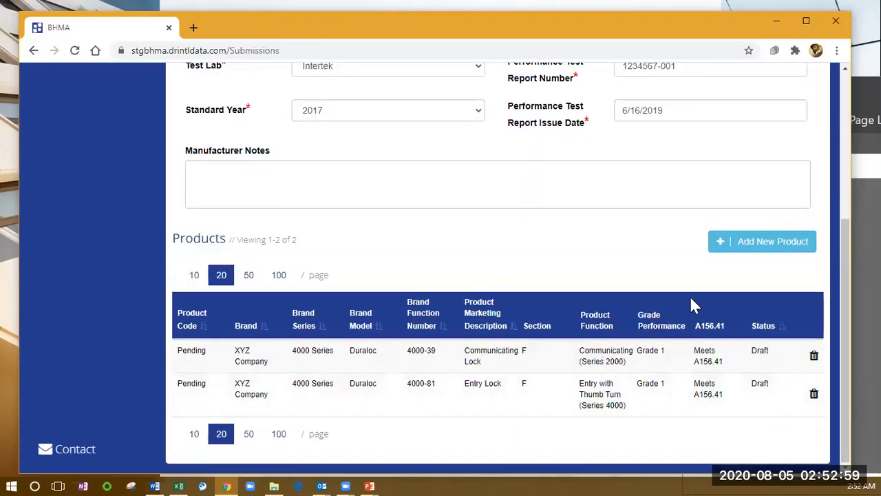
{"action": "left_click", "coordinate": [760, 245]}
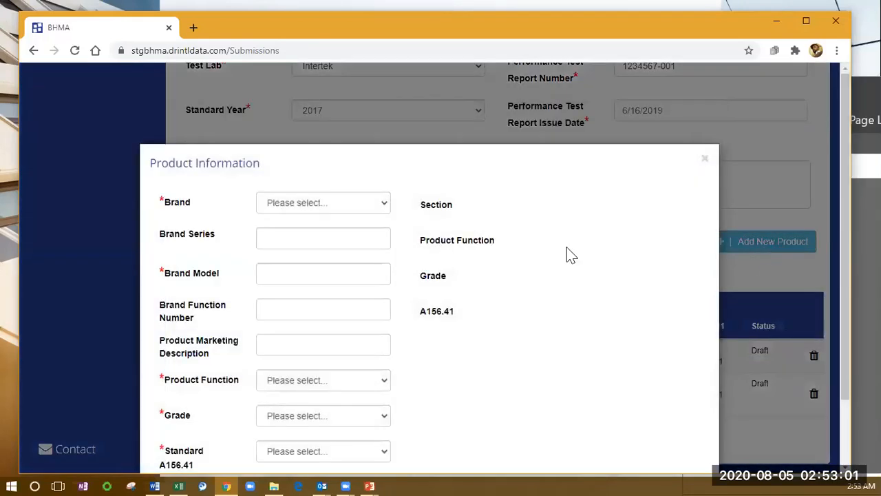
{"action": "left_click", "coordinate": [310, 174]}
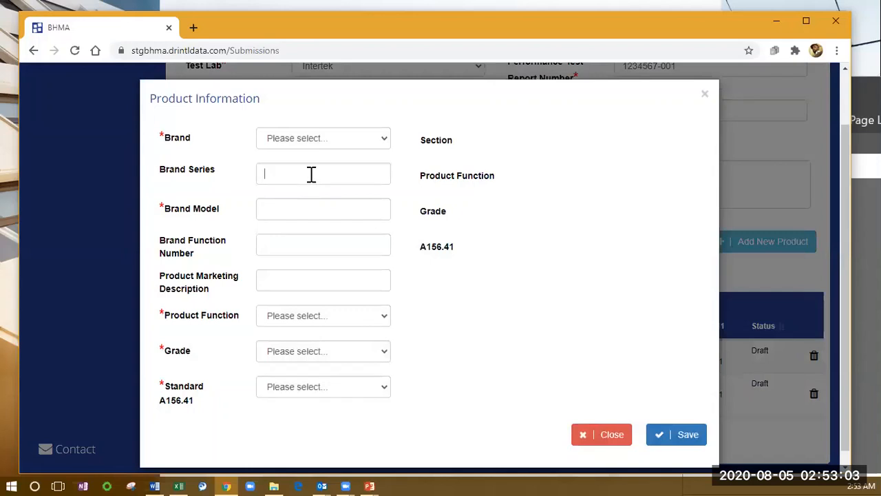
{"action": "left_click", "coordinate": [318, 210]}
{"action": "left_click", "coordinate": [316, 239]}
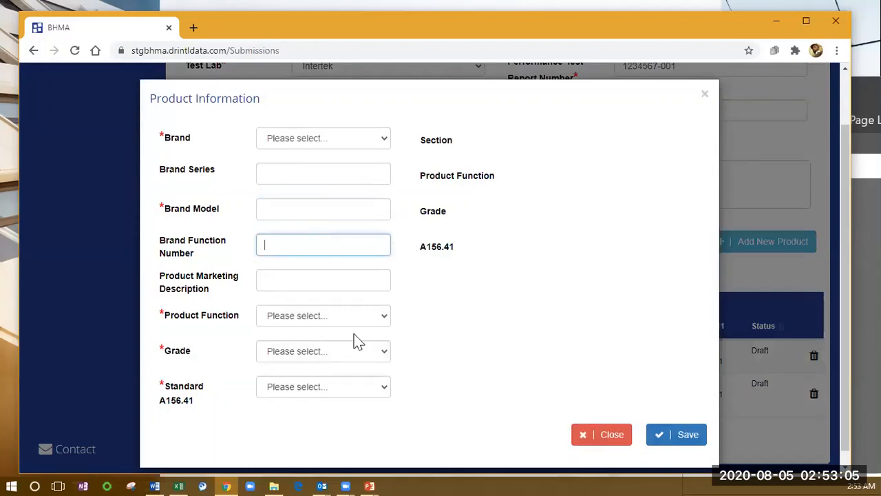
{"action": "left_click", "coordinate": [353, 321]}
{"action": "left_click", "coordinate": [420, 290]}
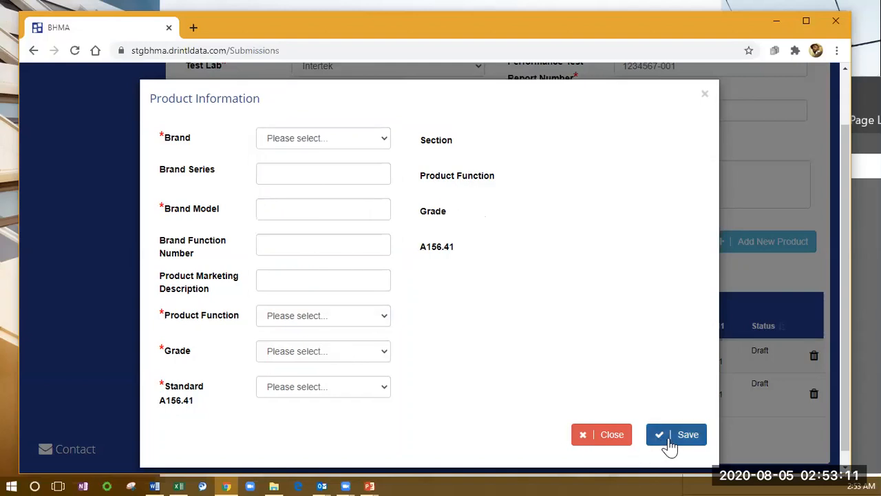
{"action": "left_click", "coordinate": [608, 435]}
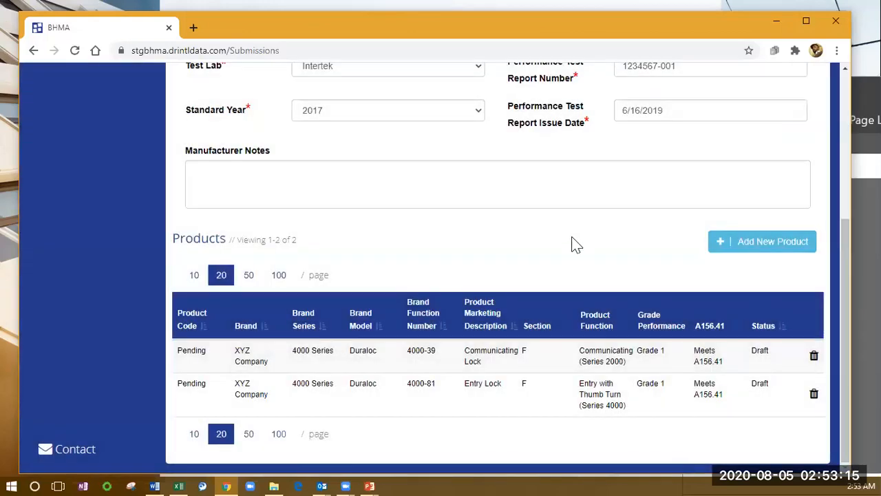
Step: Submit the drafted A156.2 OEM submission with its two products for test lab review and check the submitted summary and product list
{"action": "scroll", "coordinate": [571, 239], "scroll_direction": "up", "scroll_amount": 2}
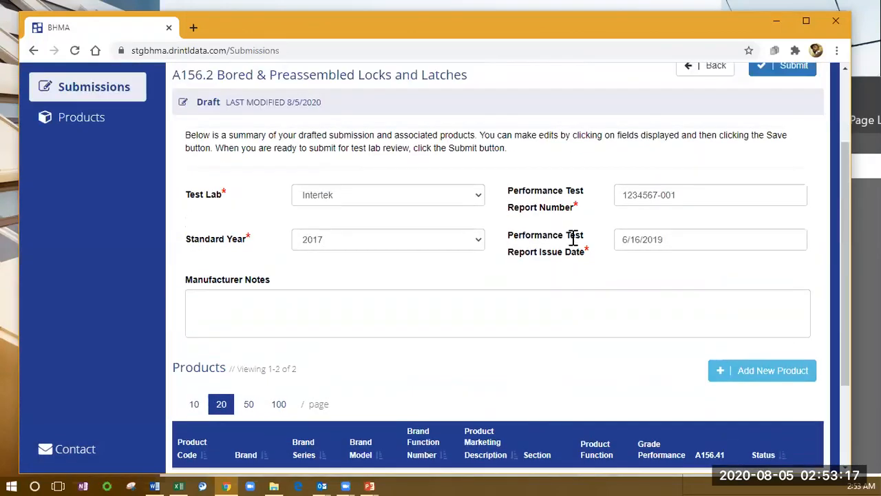
{"action": "scroll", "coordinate": [571, 239], "scroll_direction": "up", "scroll_amount": 1}
{"action": "scroll", "coordinate": [572, 237], "scroll_direction": "down", "scroll_amount": 3}
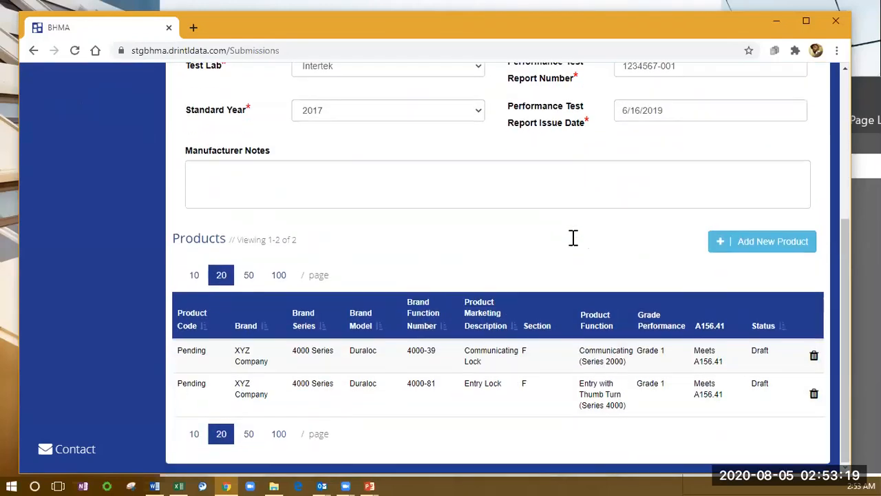
{"action": "scroll", "coordinate": [573, 238], "scroll_direction": "up", "scroll_amount": 3}
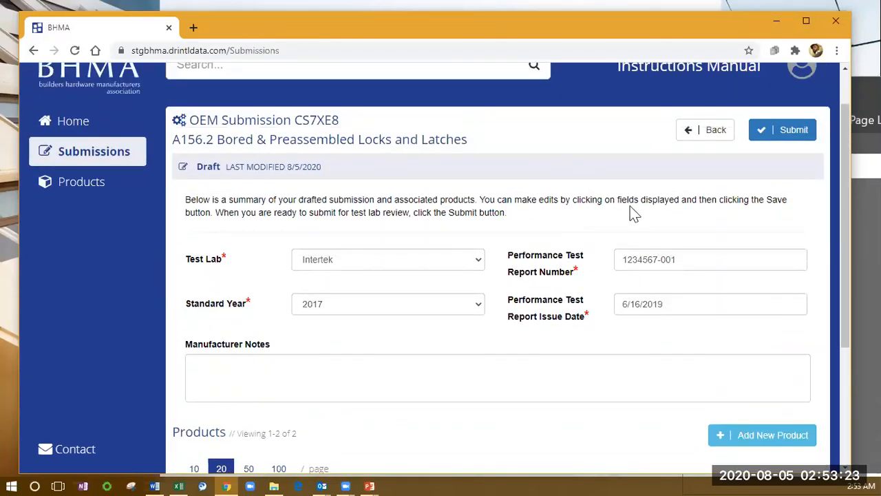
{"action": "left_click", "coordinate": [789, 135]}
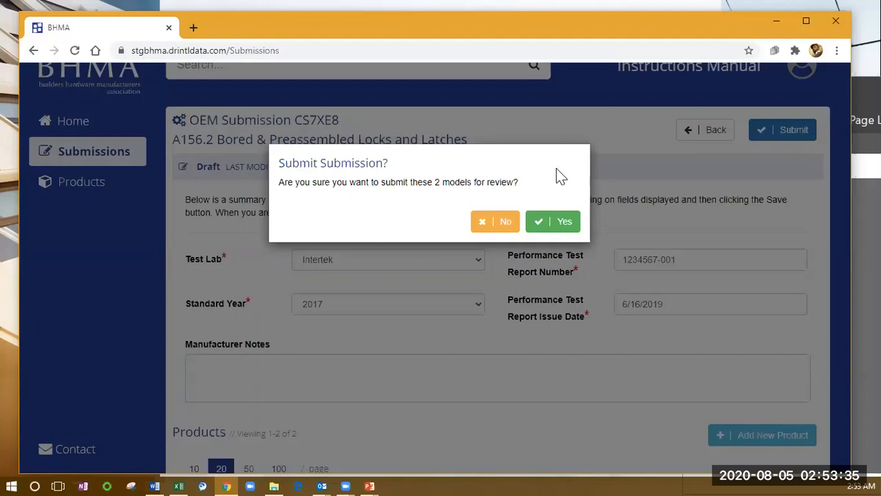
{"action": "left_click", "coordinate": [548, 227]}
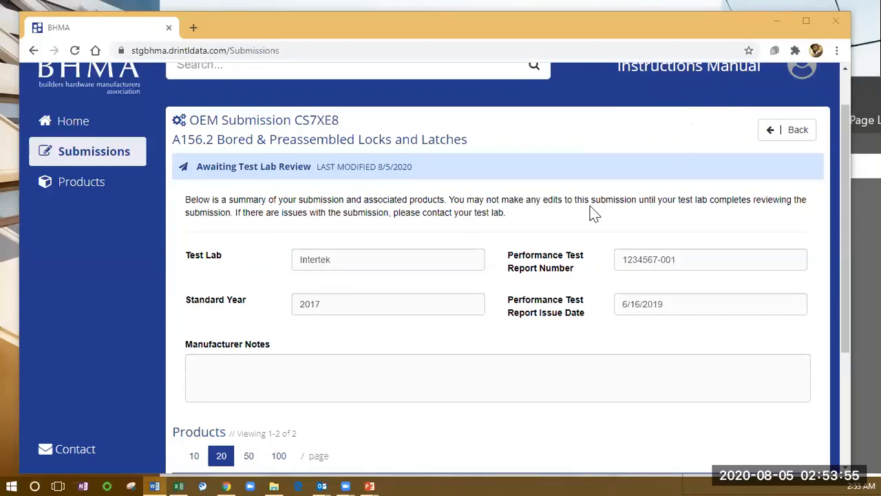
{"action": "scroll", "coordinate": [571, 201], "scroll_direction": "down", "scroll_amount": 1}
{"action": "scroll", "coordinate": [571, 200], "scroll_direction": "down", "scroll_amount": 3}
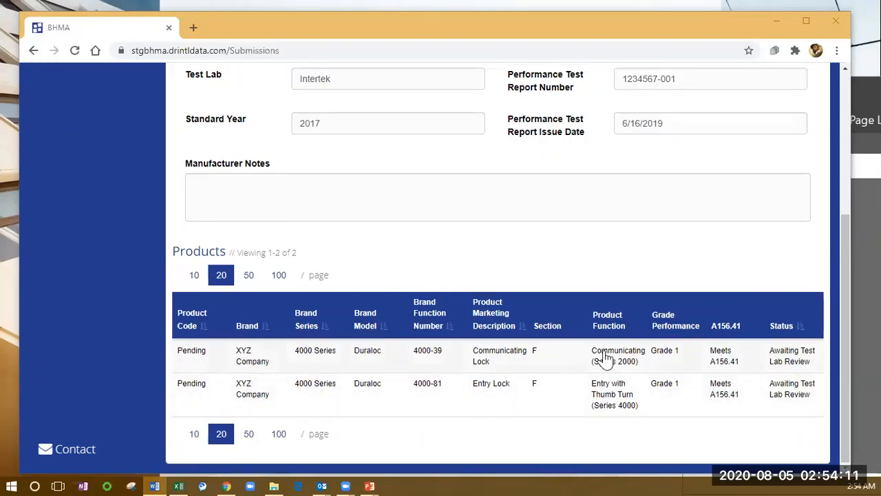
{"action": "scroll", "coordinate": [479, 324], "scroll_direction": "up", "scroll_amount": 3}
{"action": "scroll", "coordinate": [478, 323], "scroll_direction": "down", "scroll_amount": 3}
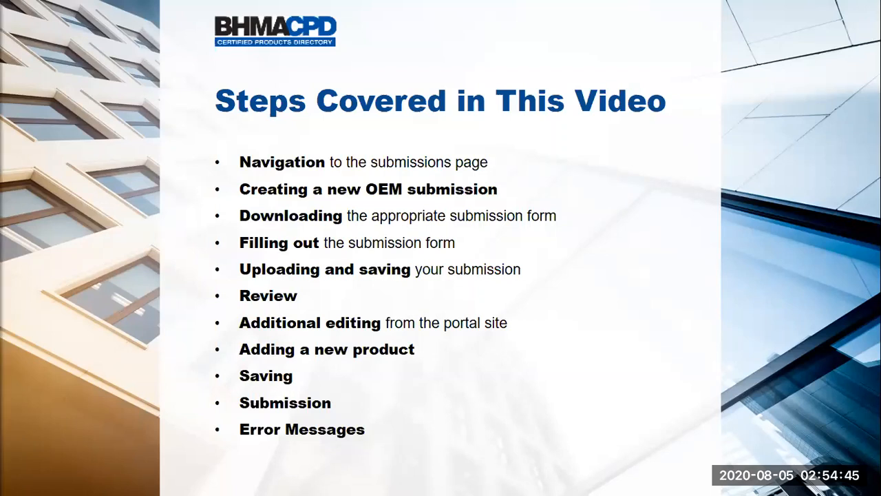
{"action": "key", "text": "Right"}
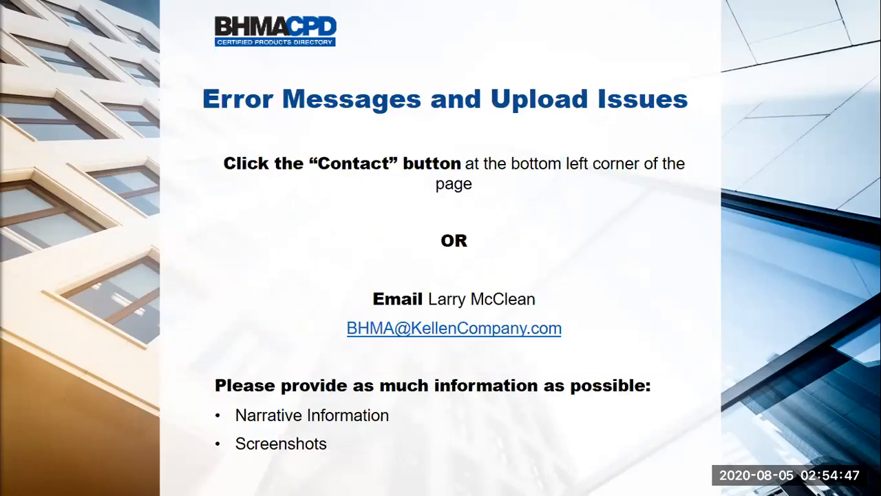